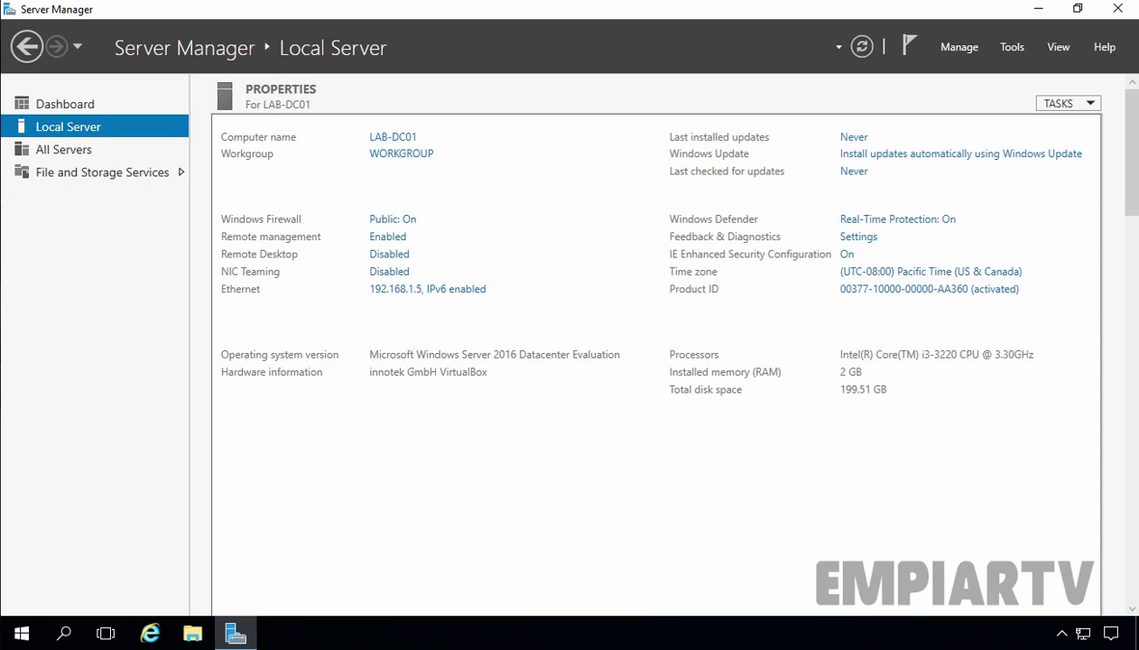
Check the Ethernet connection's IPv4 address and DNS settings, then close the network windows
click(397, 289)
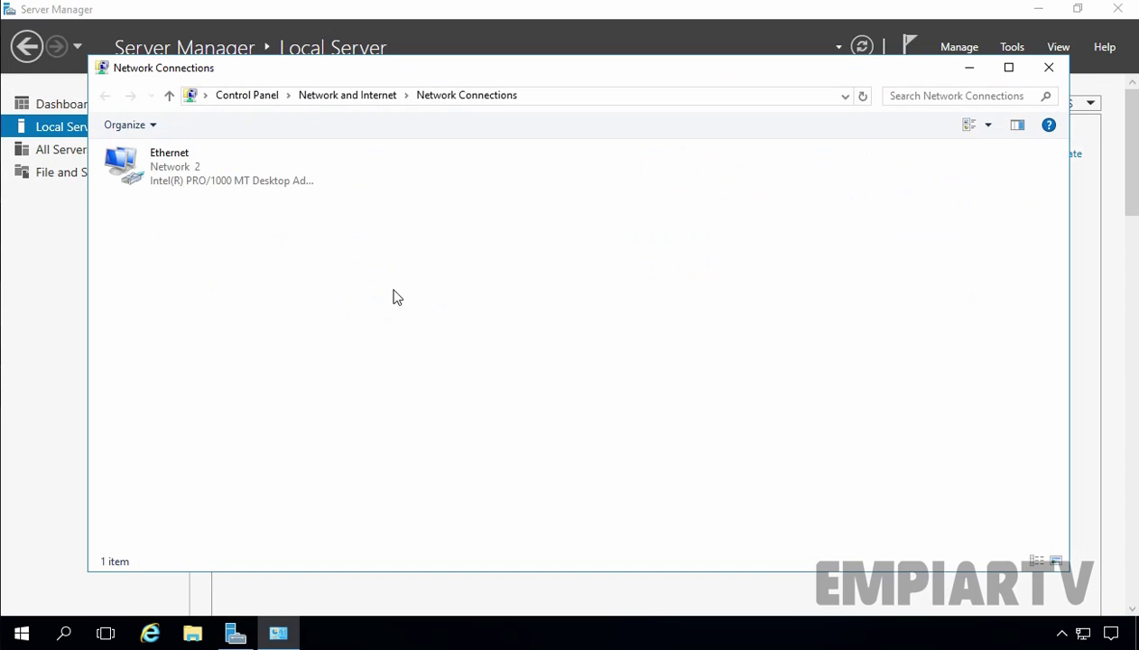
right_click(160, 153)
click(218, 319)
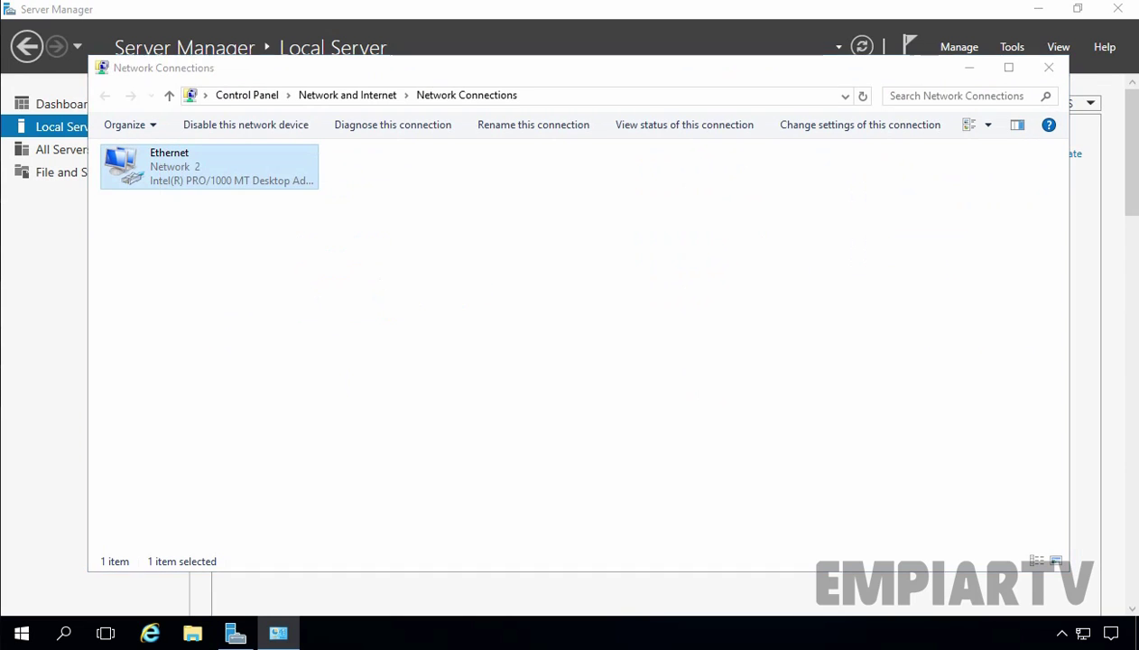
click(270, 325)
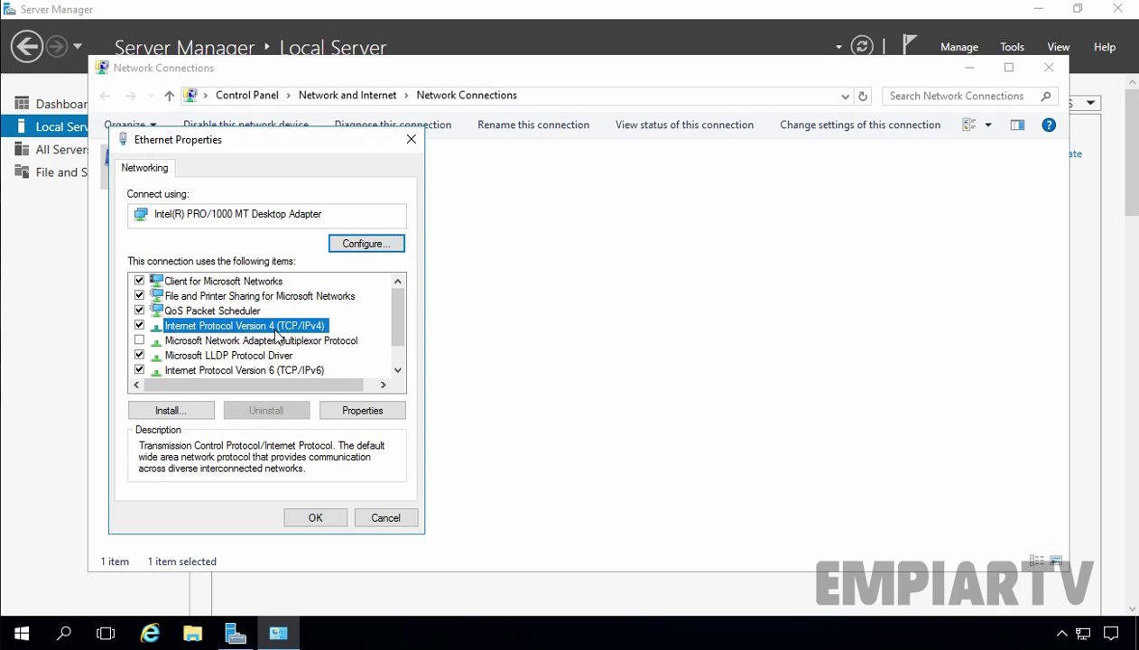
click(367, 411)
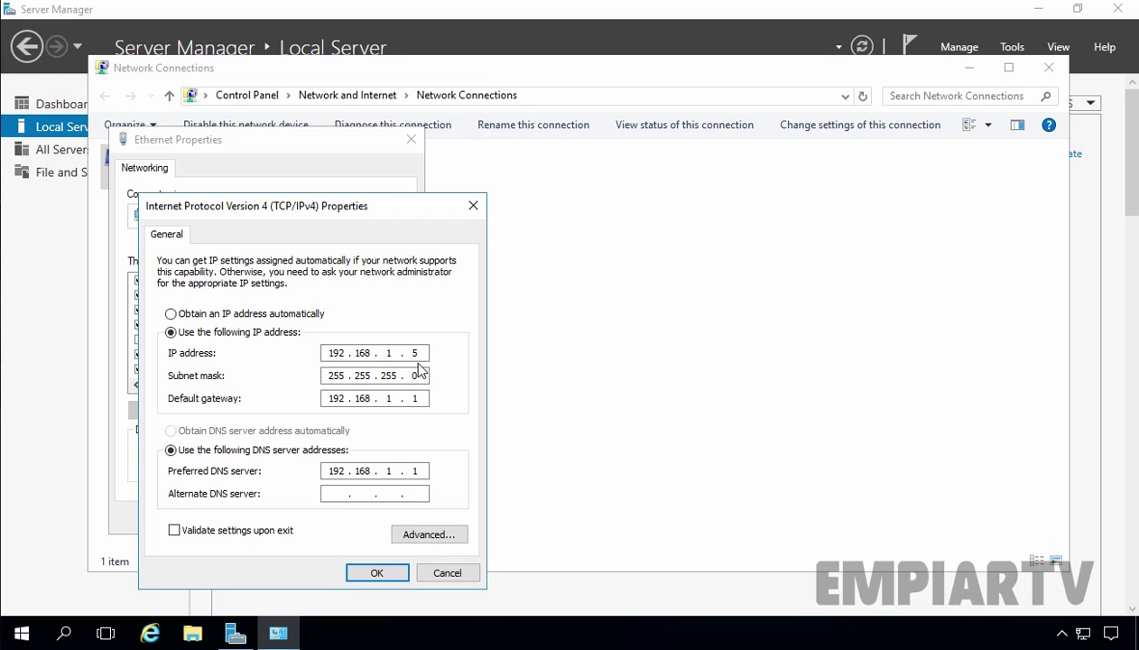
click(378, 572)
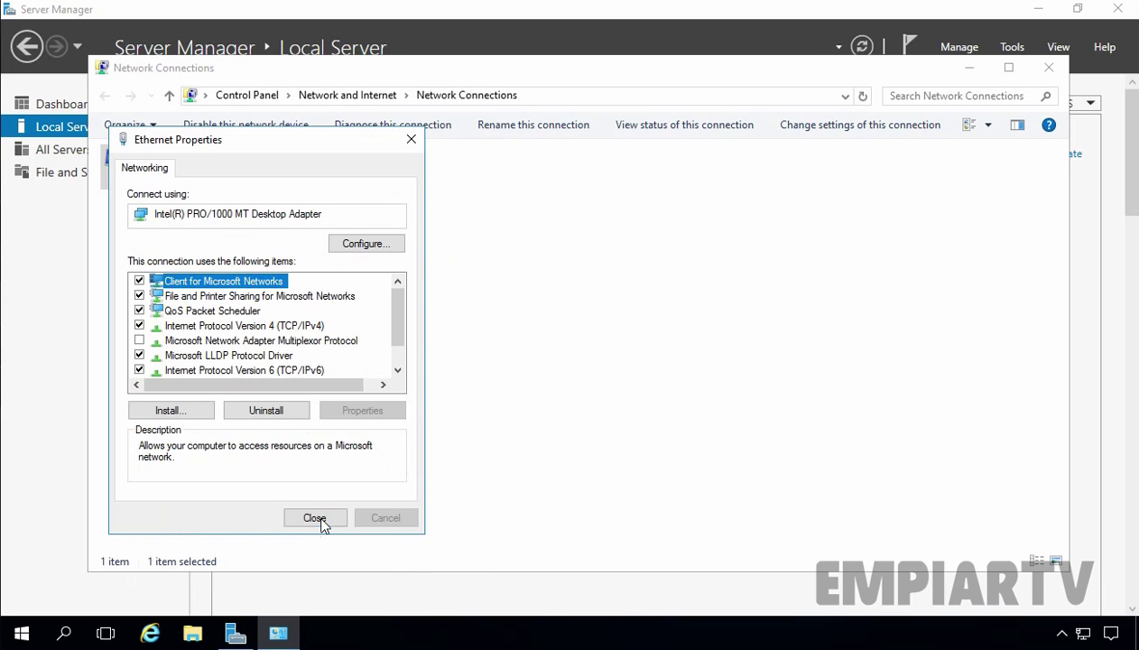
click(314, 518)
click(1048, 68)
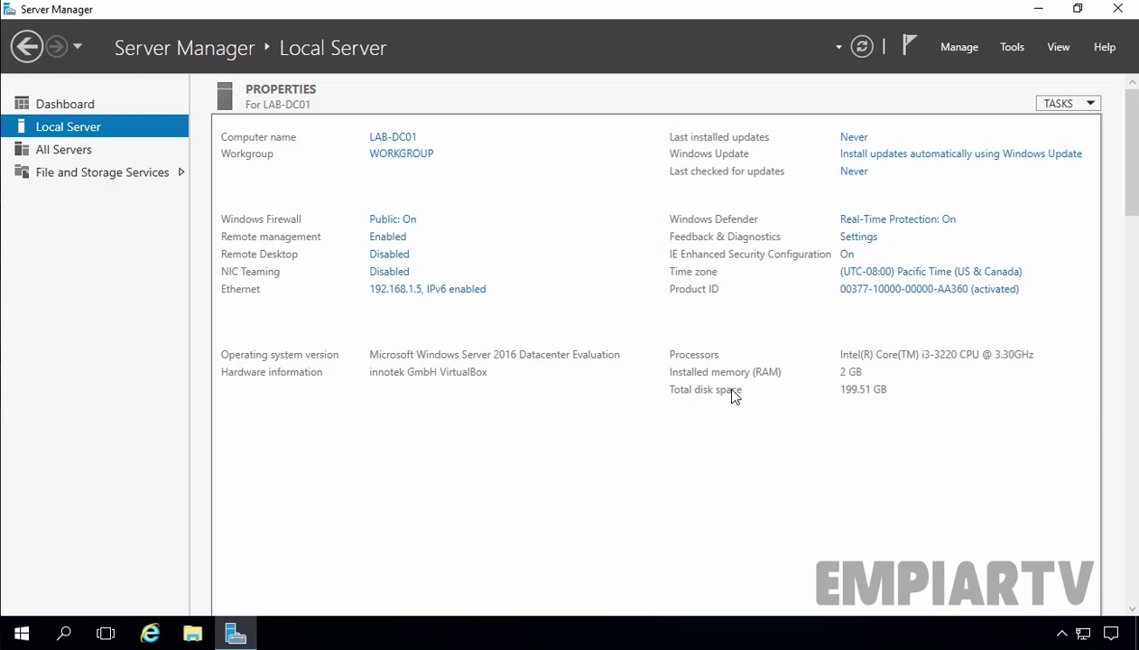
From the Dashboard, run Add Roles and Features with role-based installation on LAB-DC01
click(69, 105)
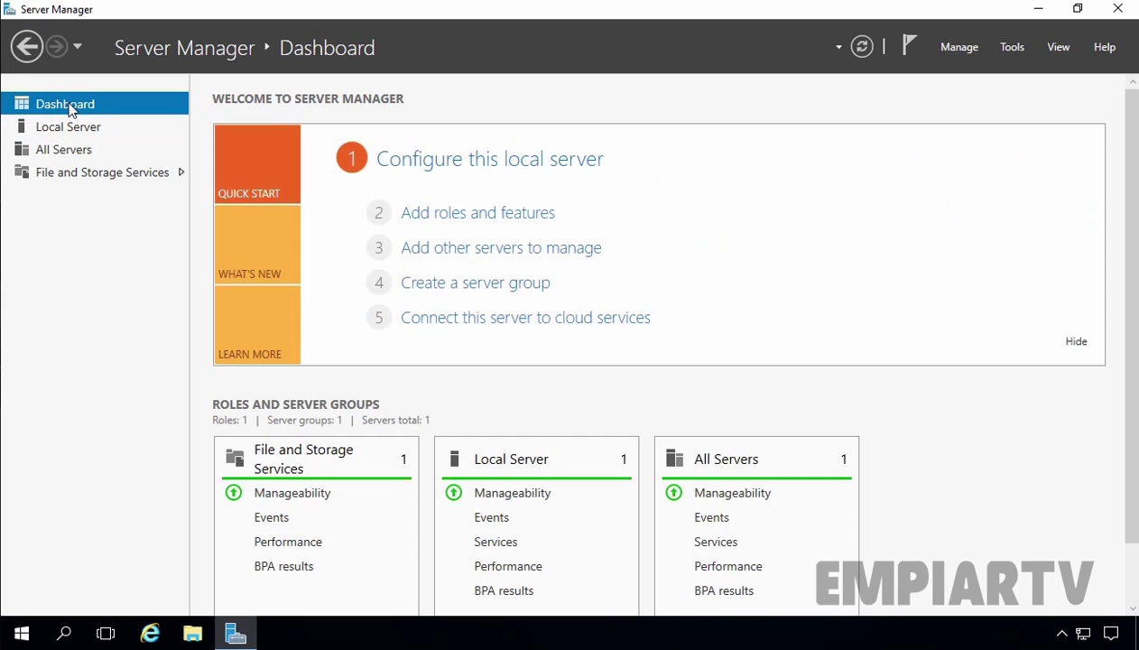
click(477, 214)
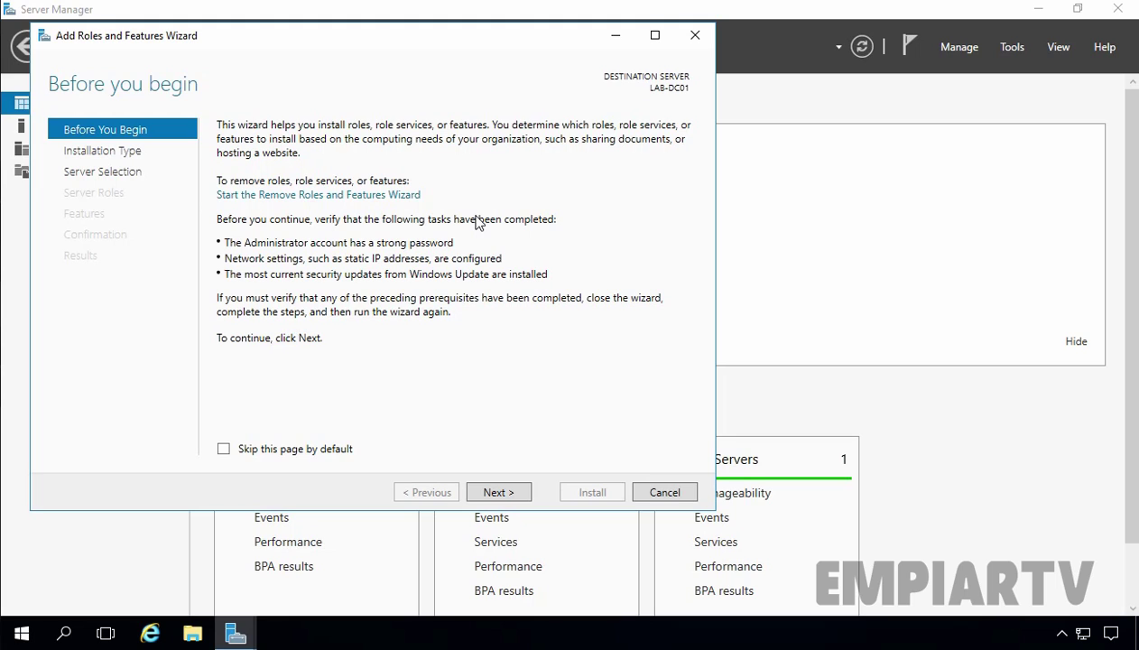
click(493, 491)
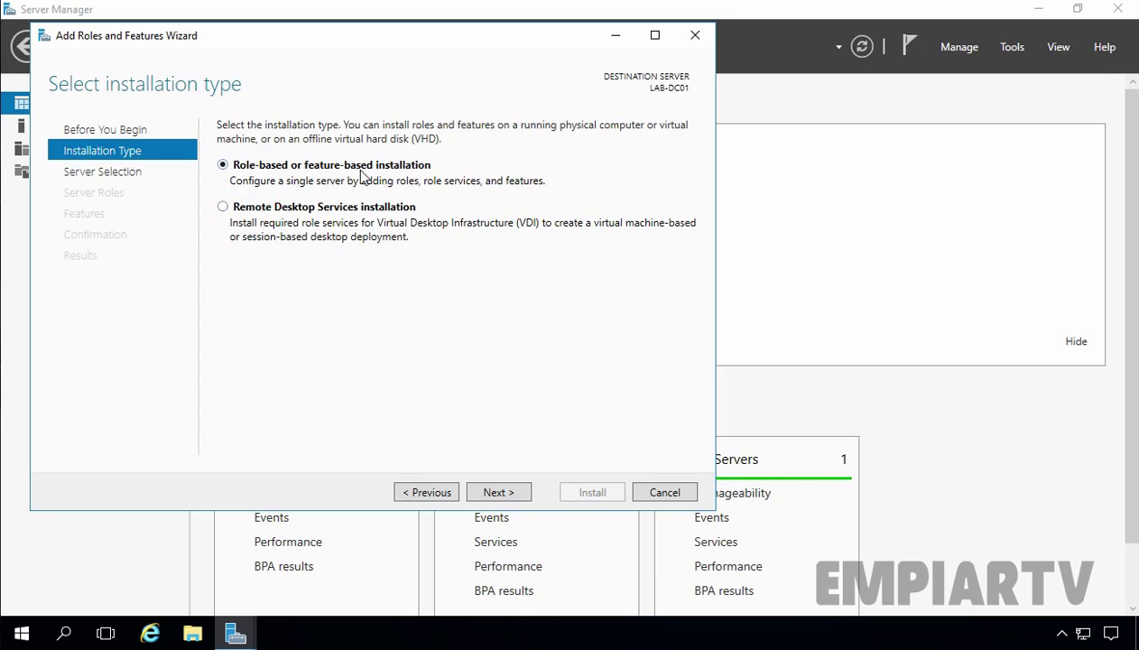
click(502, 495)
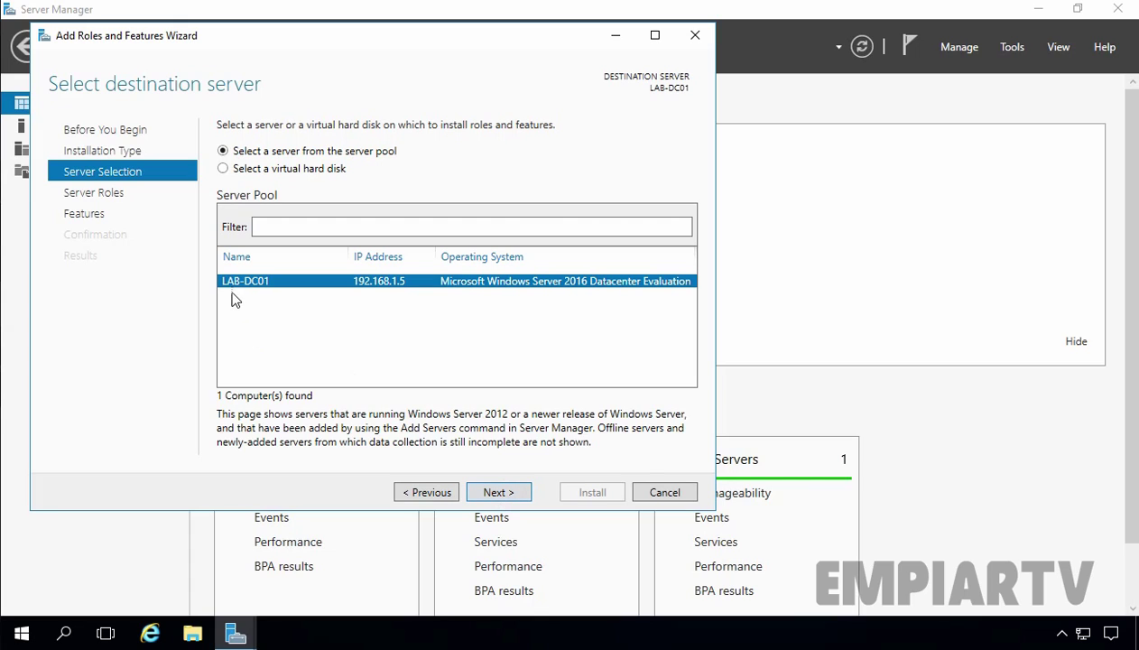
click(489, 494)
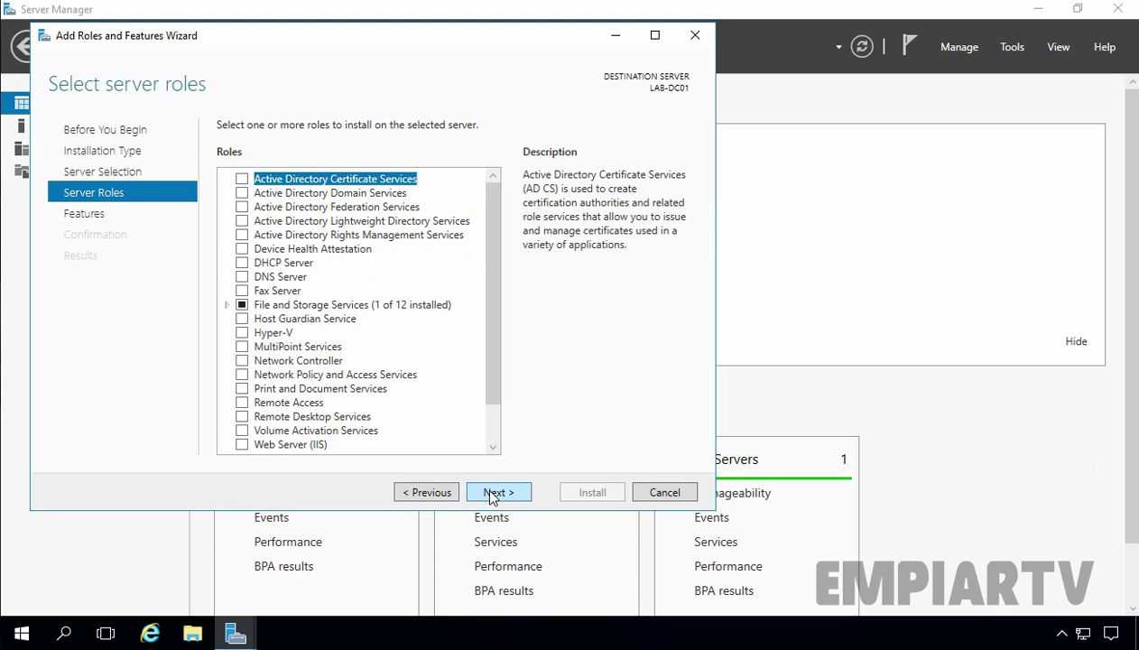
Select the Active Directory Domain Services role with its management features, leaving Features unchanged
click(334, 195)
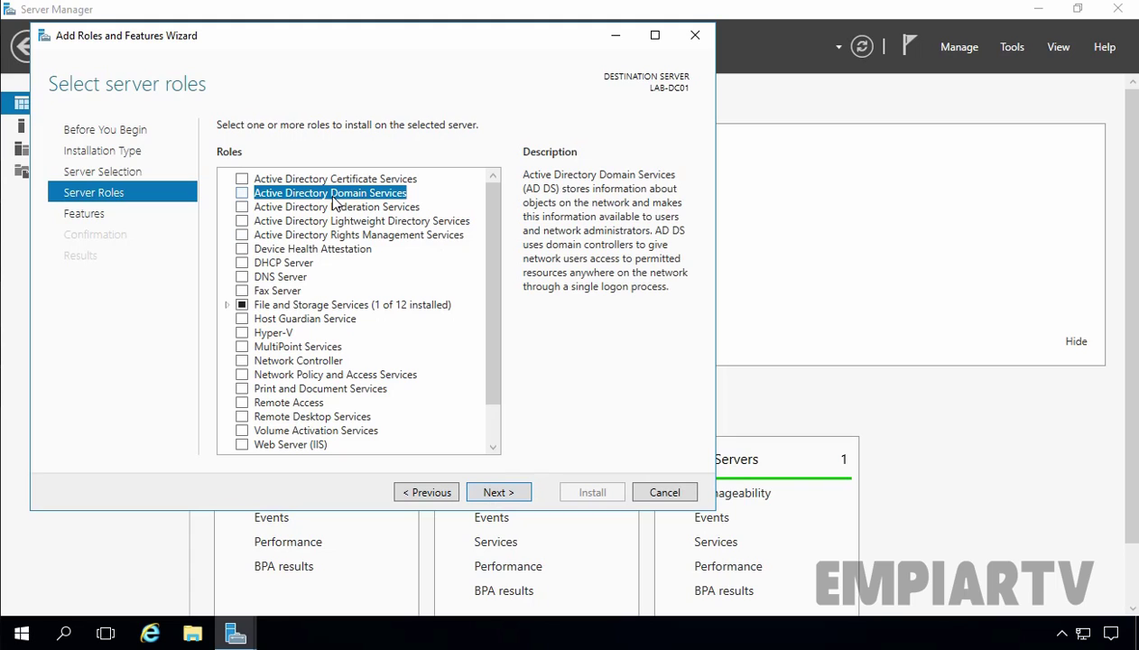
click(242, 194)
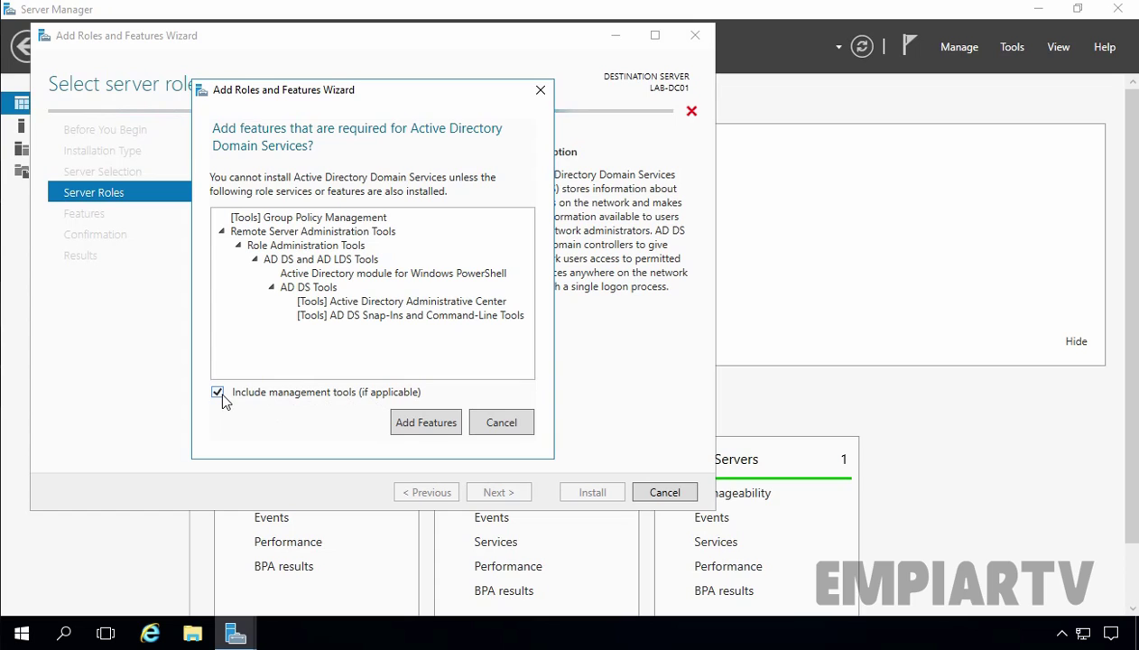
click(425, 422)
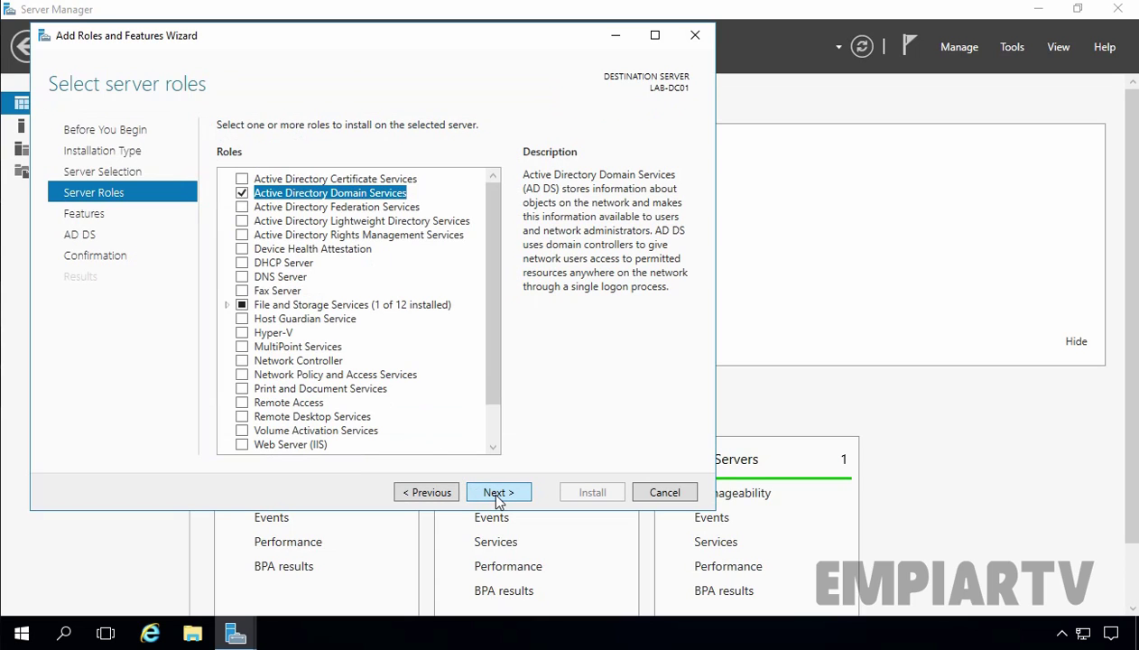
click(497, 497)
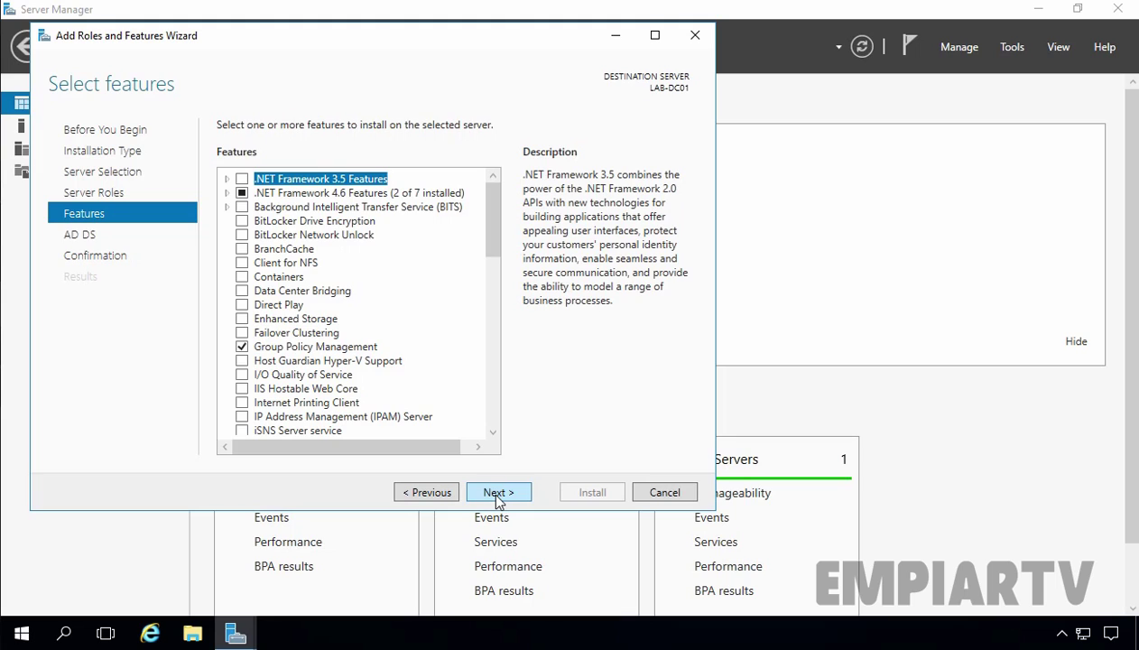
click(498, 497)
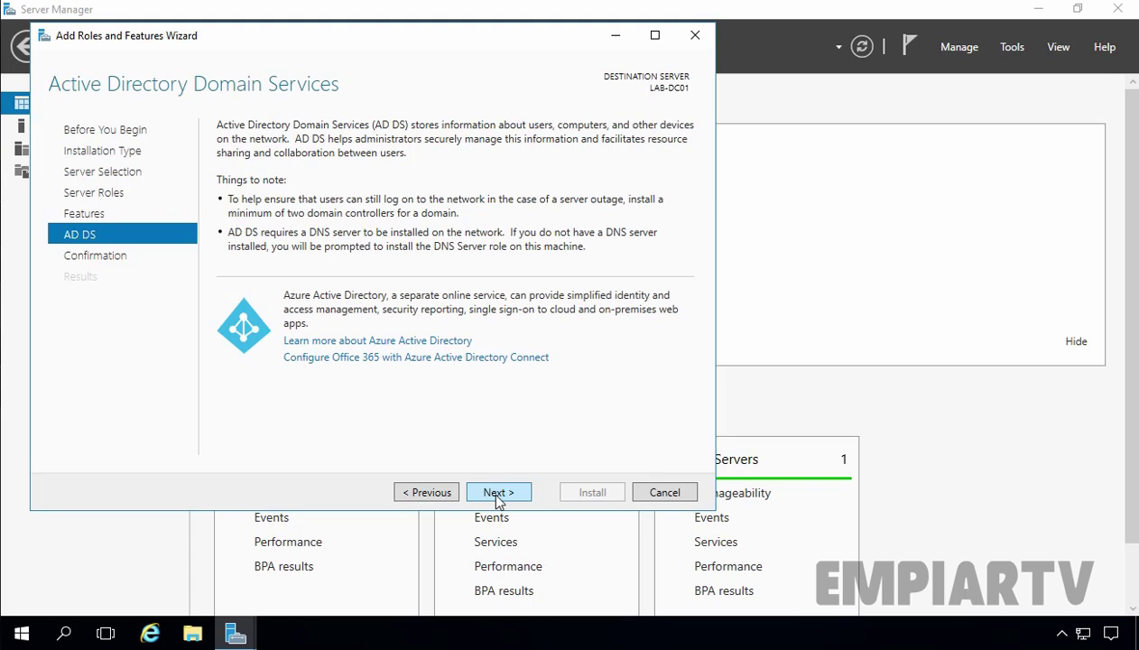
click(498, 495)
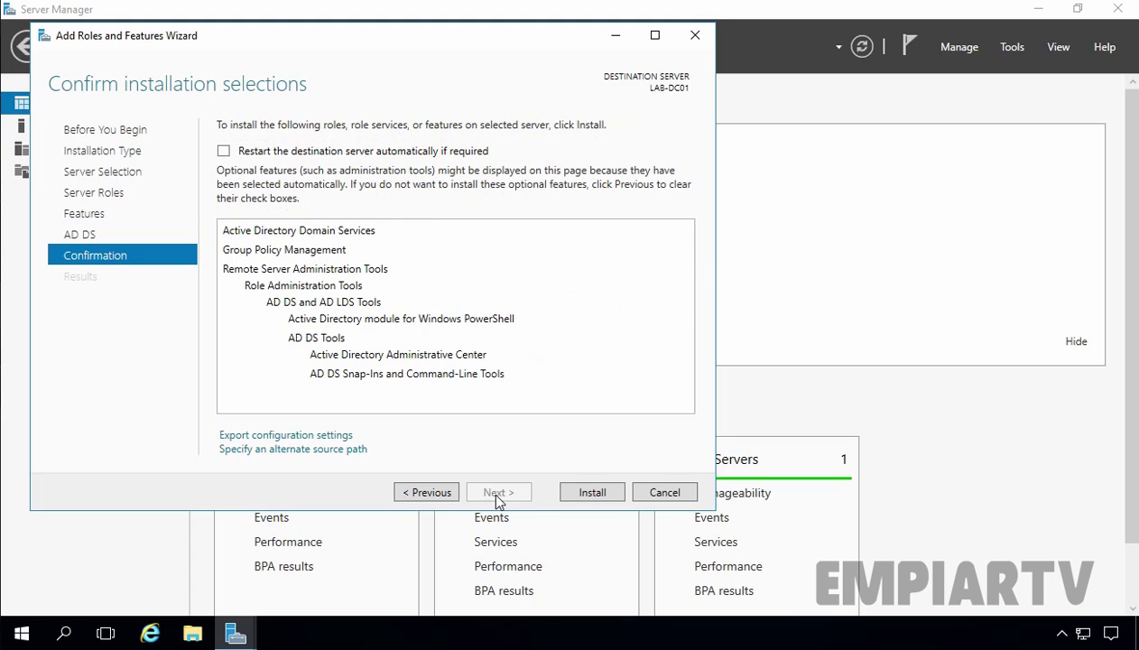
Install AD DS, then launch promotion of LAB-DC01 to a domain controller
click(581, 498)
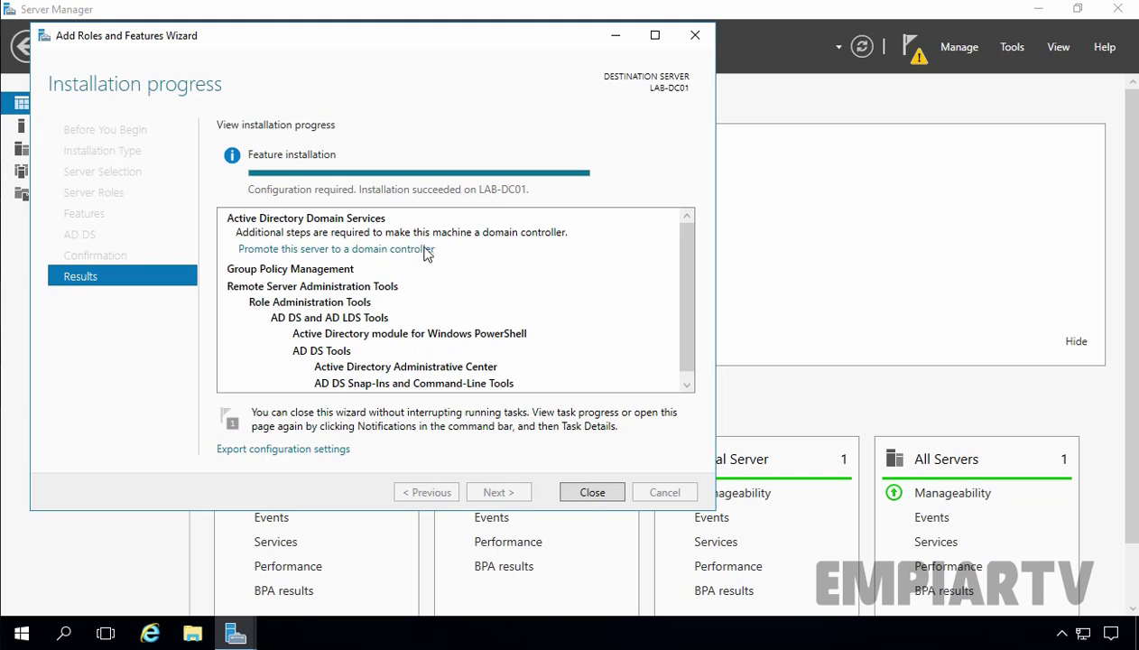
click(294, 249)
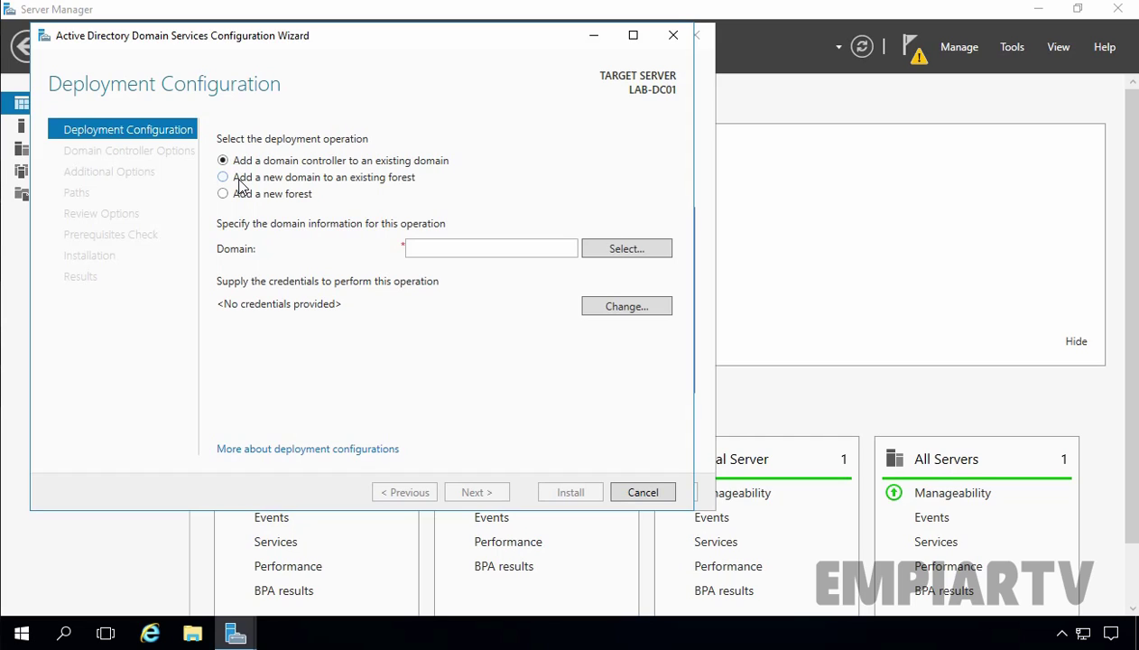
Choose a new forest with root domain name empiartv.lab
click(254, 198)
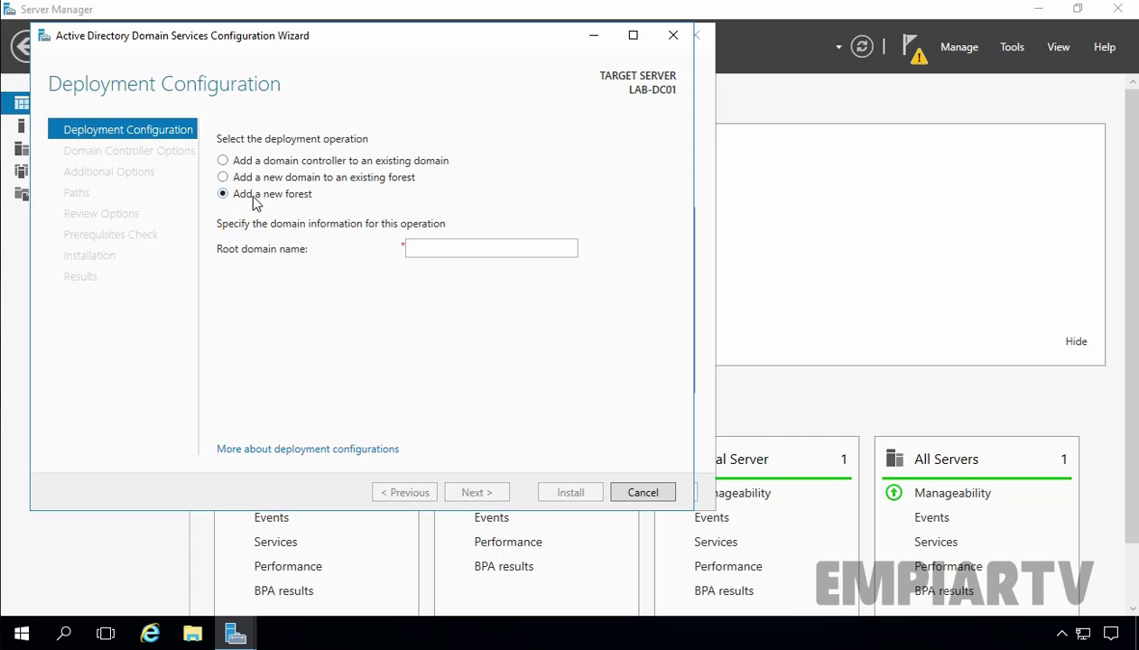
click(469, 251)
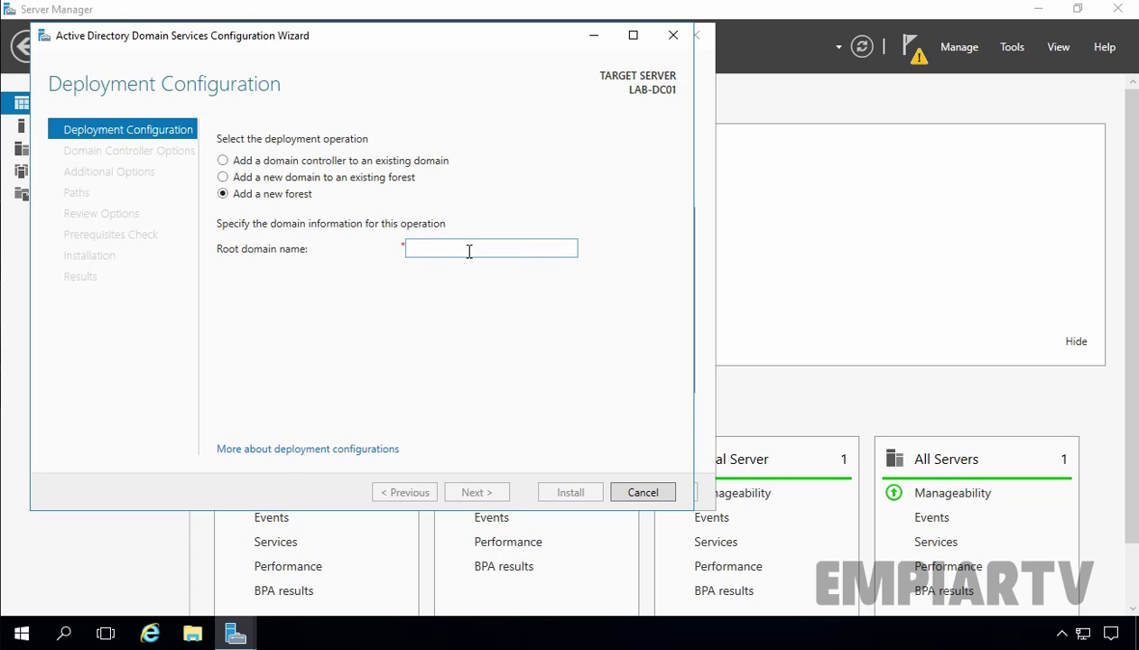
text(em)
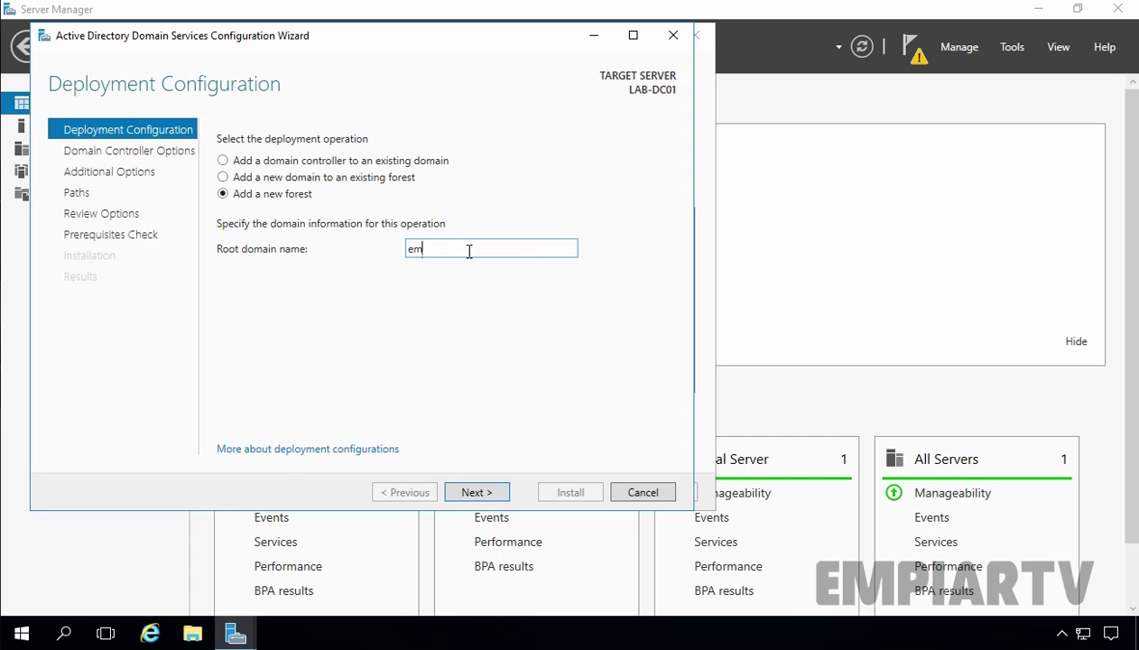
text(piartv.lab)
click(476, 490)
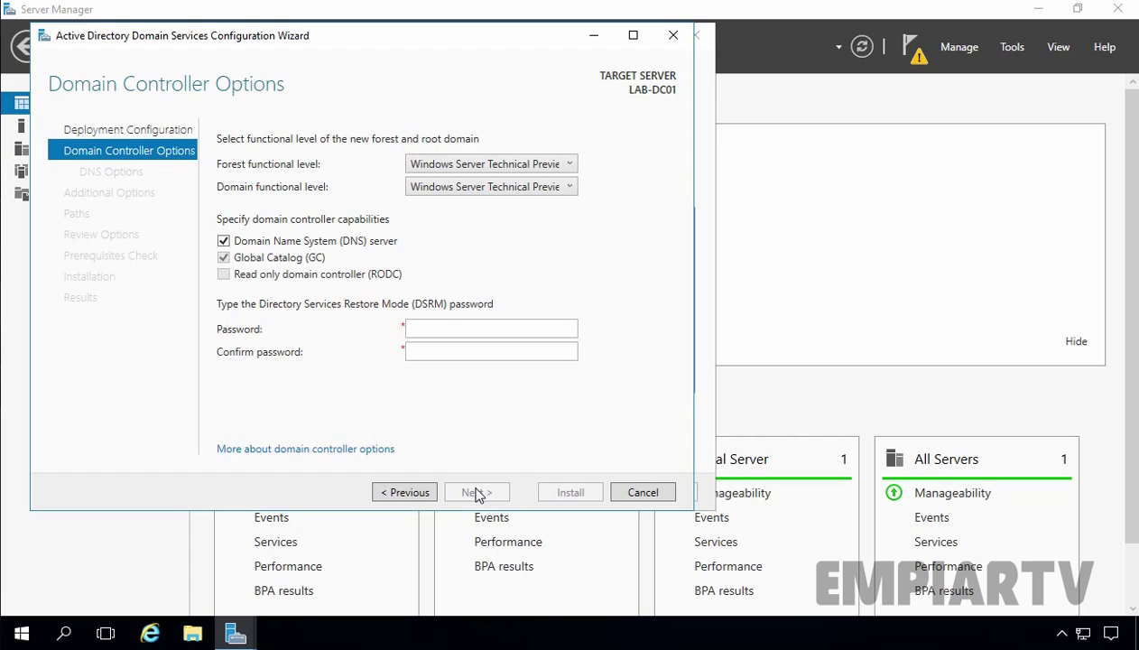
Keep Windows Server Technical Preview functional levels and enter and confirm the DSRM password
click(522, 164)
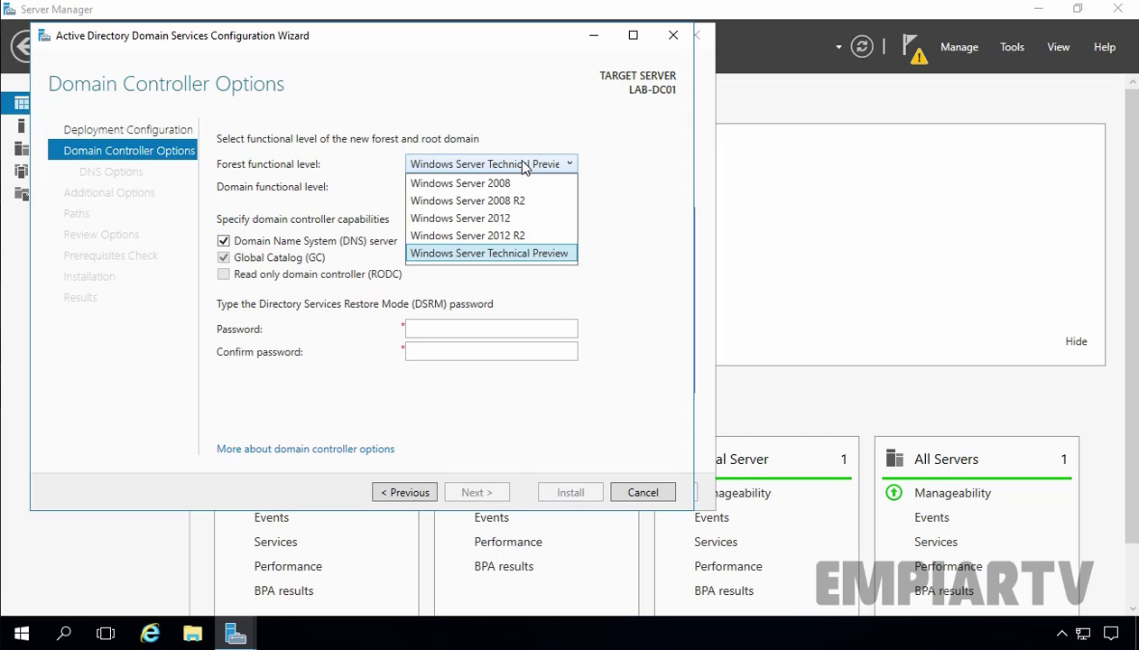
click(523, 168)
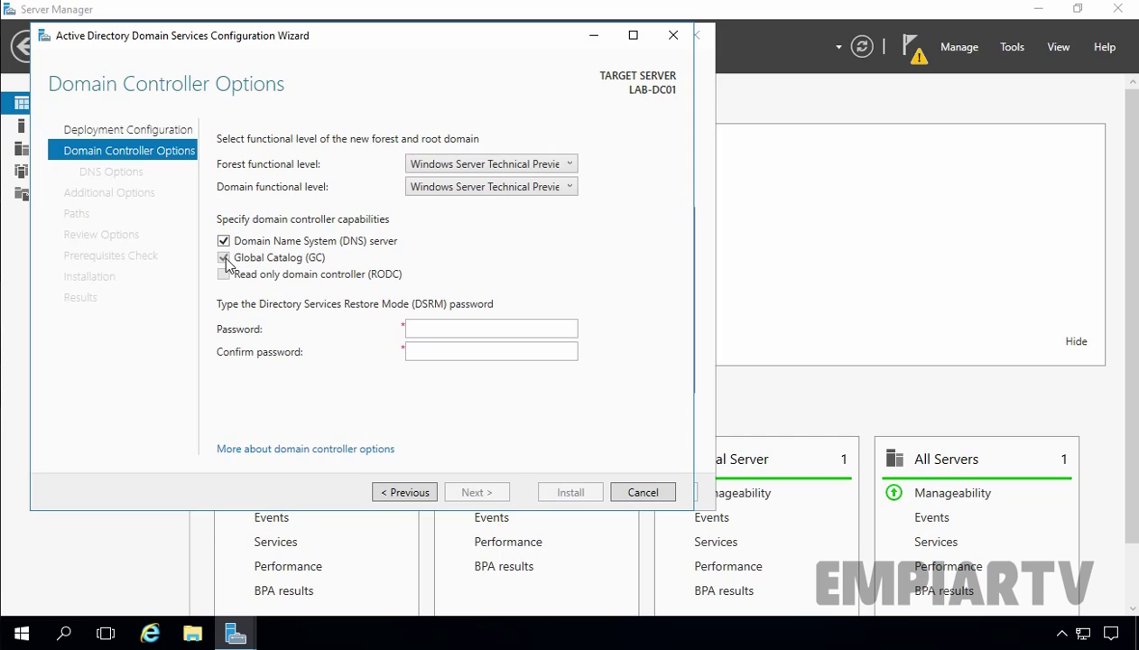
click(459, 328)
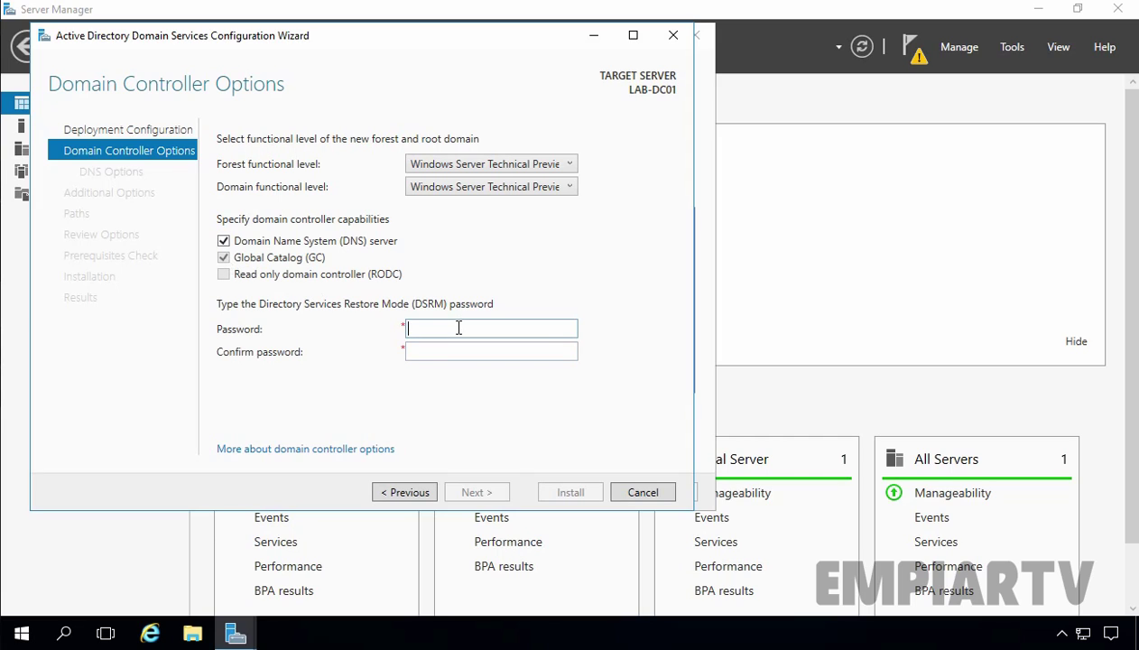
text(P@ssw0rd)
key(Tab)
text(P@ssw0rd)
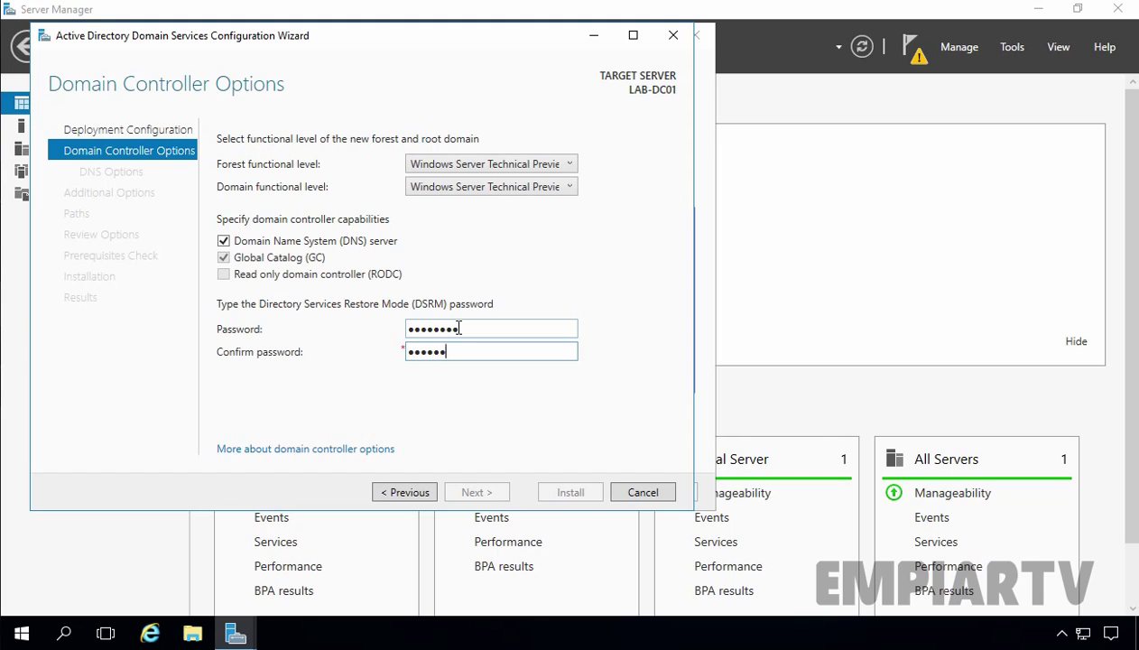
click(481, 493)
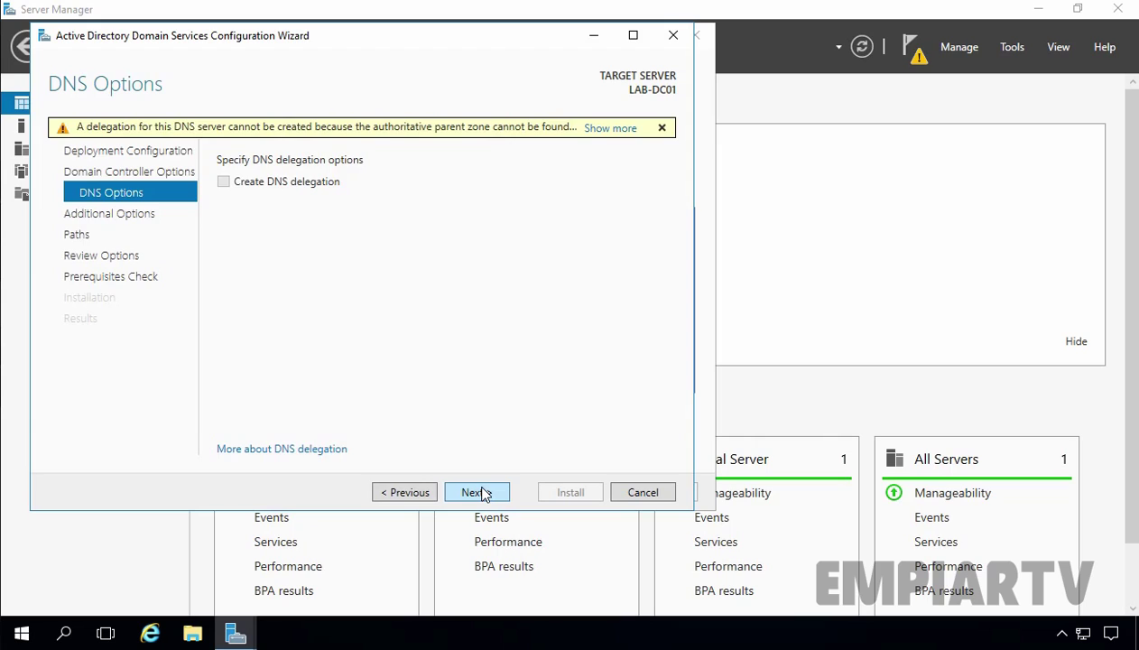
Skip DNS delegation, accept NetBIOS name EMPIARTV and the default NTDS and SYSVOL paths
click(481, 493)
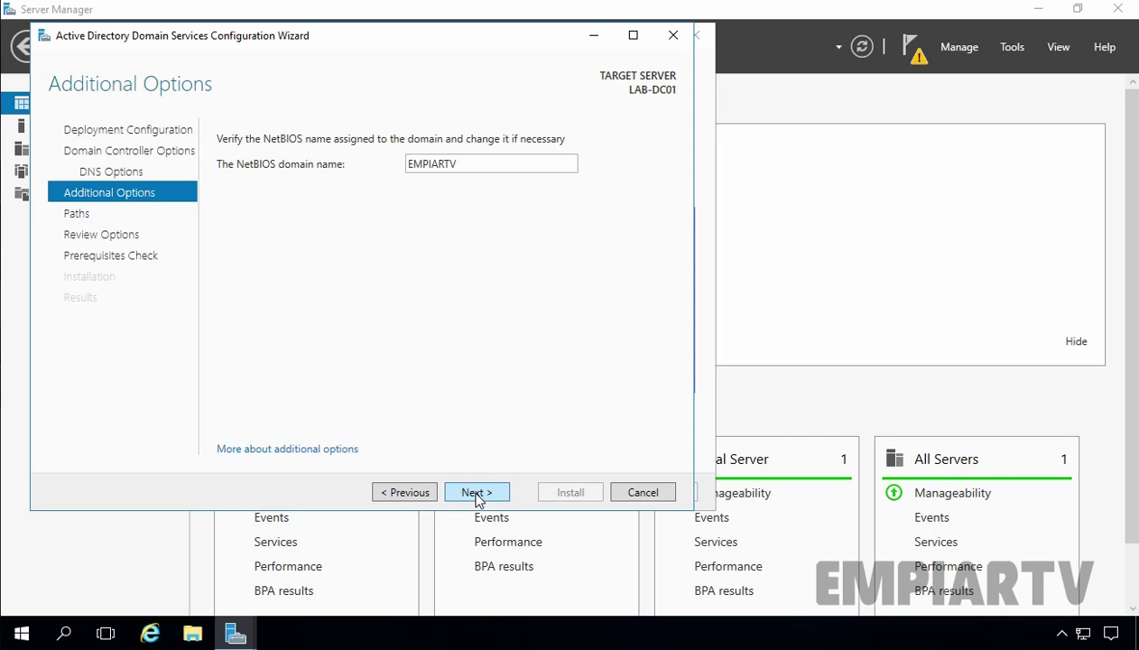
click(476, 491)
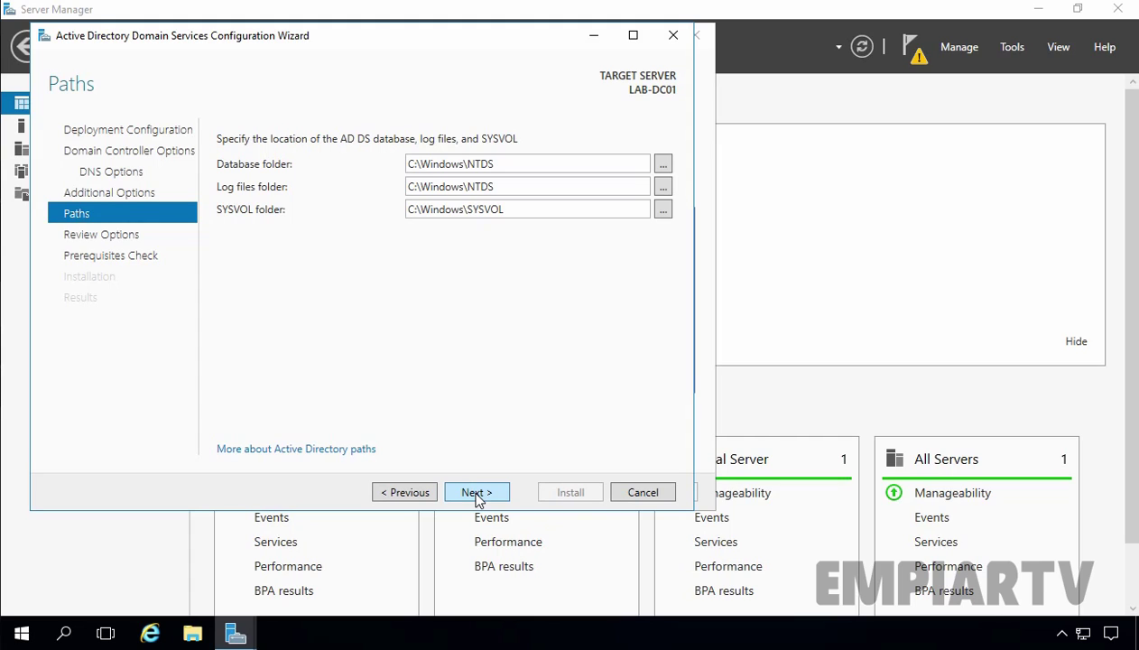
click(476, 494)
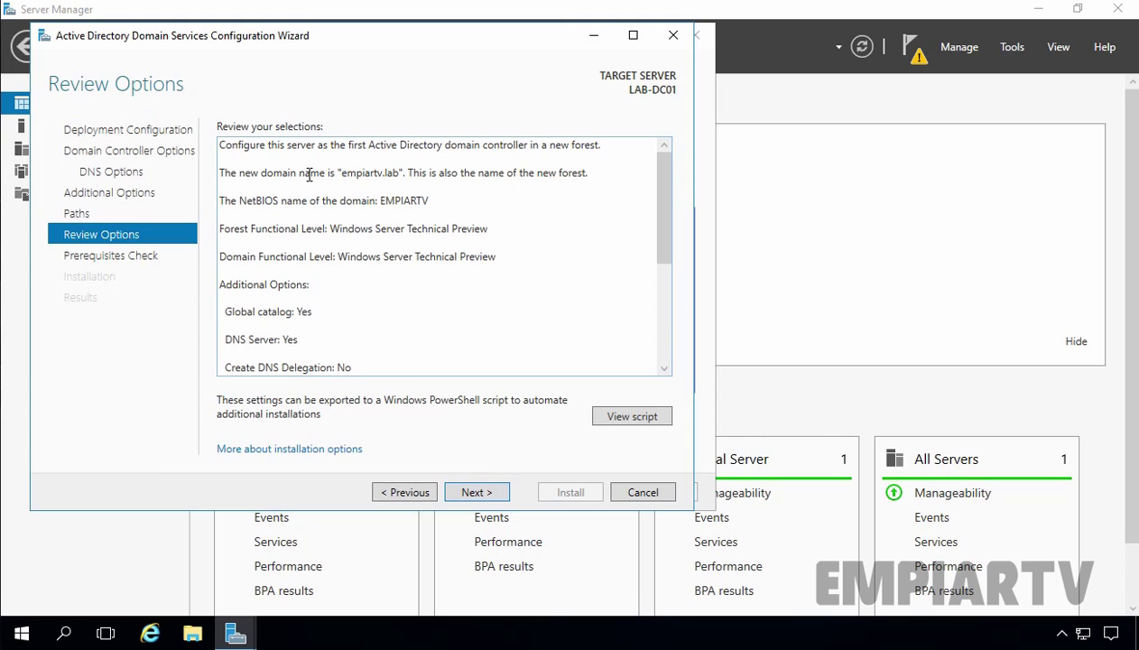
Scroll through the empiartv.lab new-forest review summary and run the prerequisites check
key(ctrl+a)
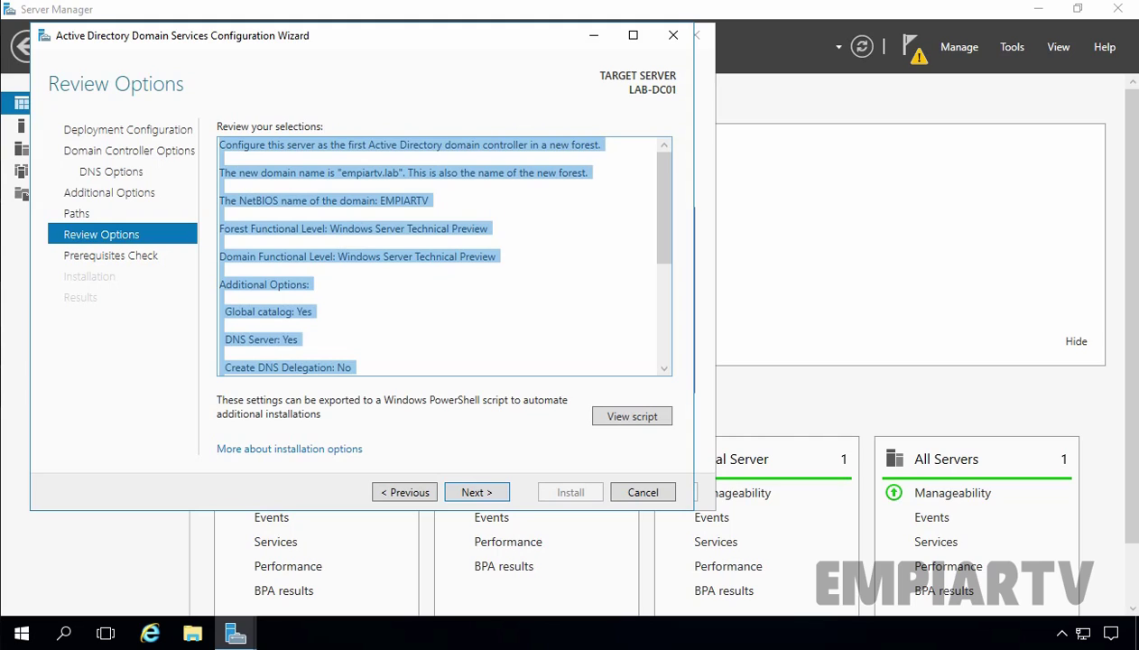
click(355, 318)
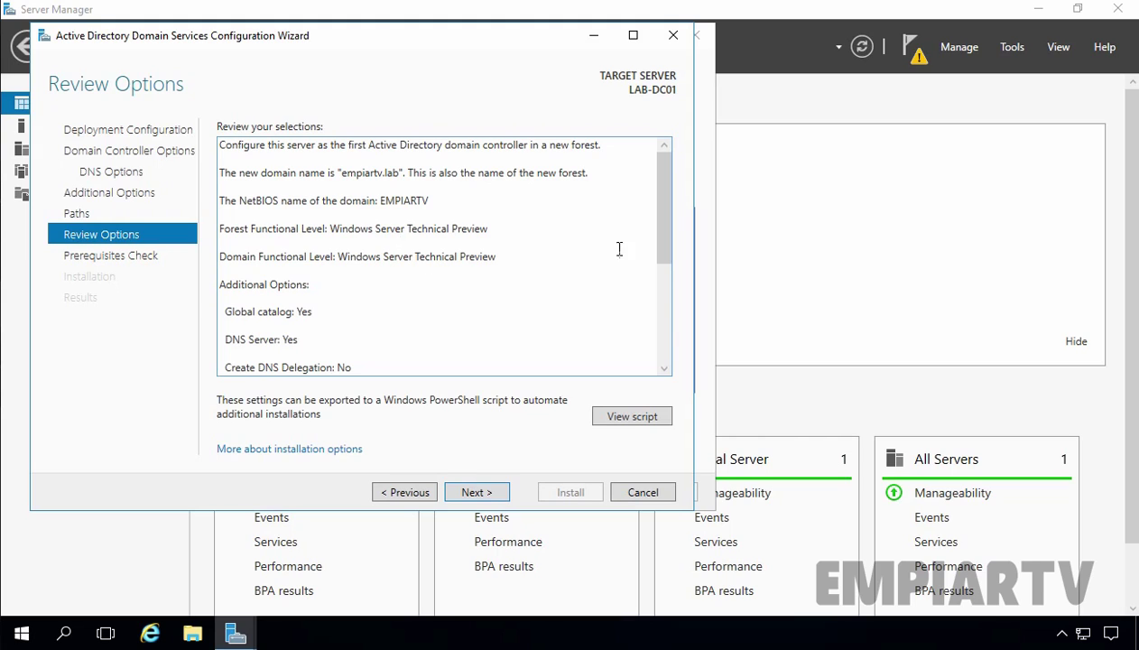
drag(665, 230, 667, 271)
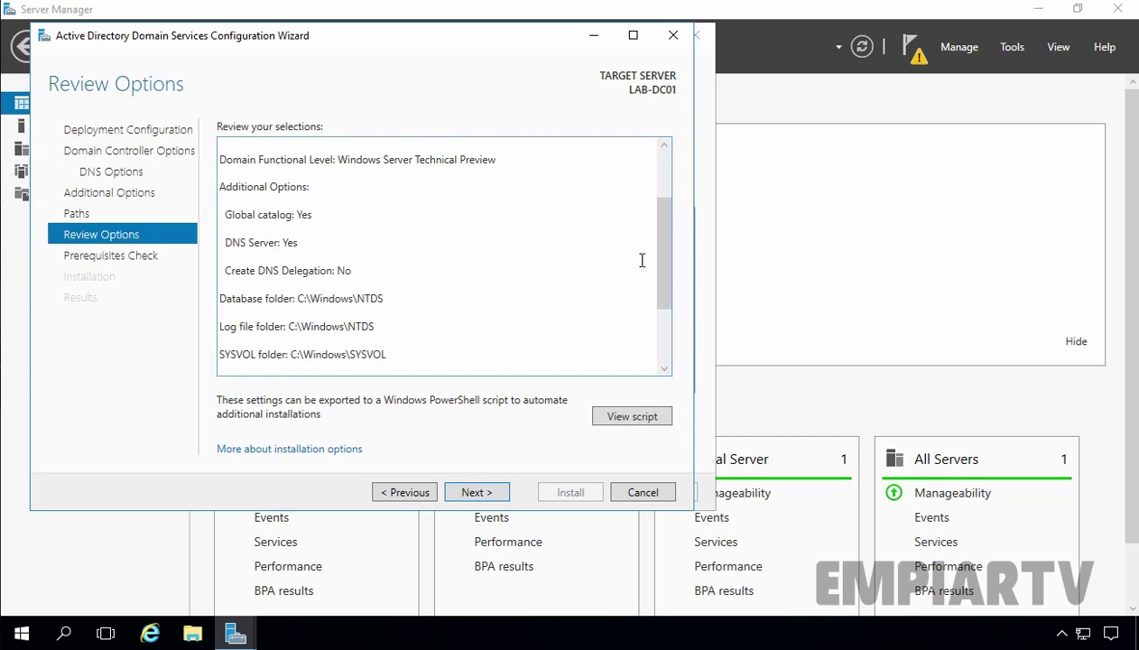
drag(667, 259, 673, 338)
click(625, 418)
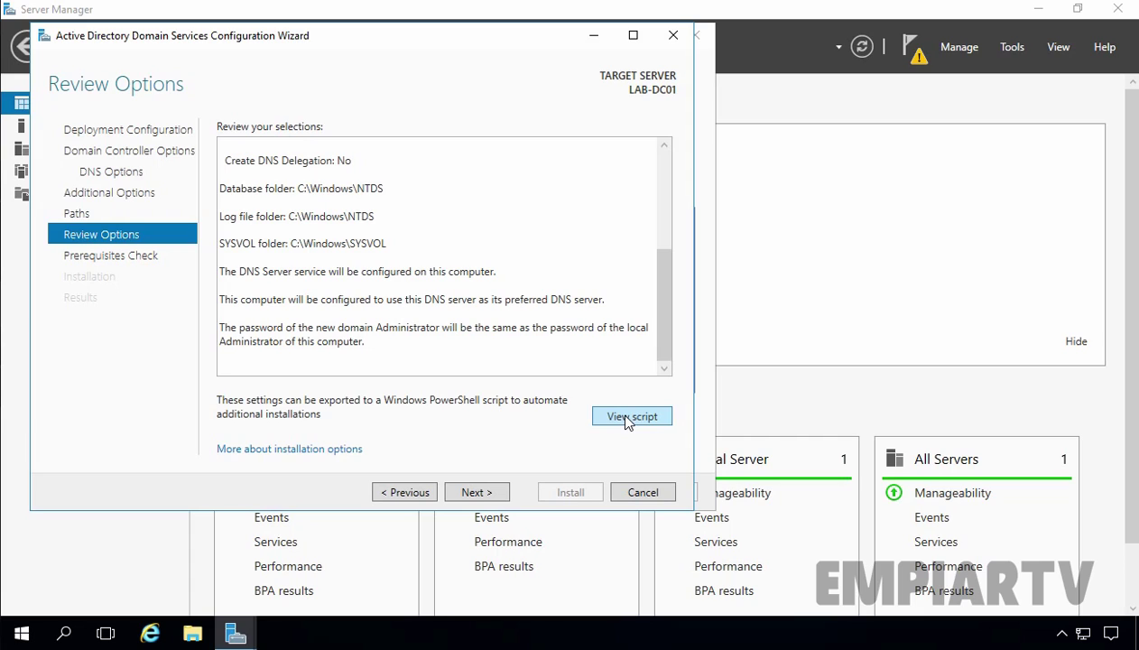
click(470, 495)
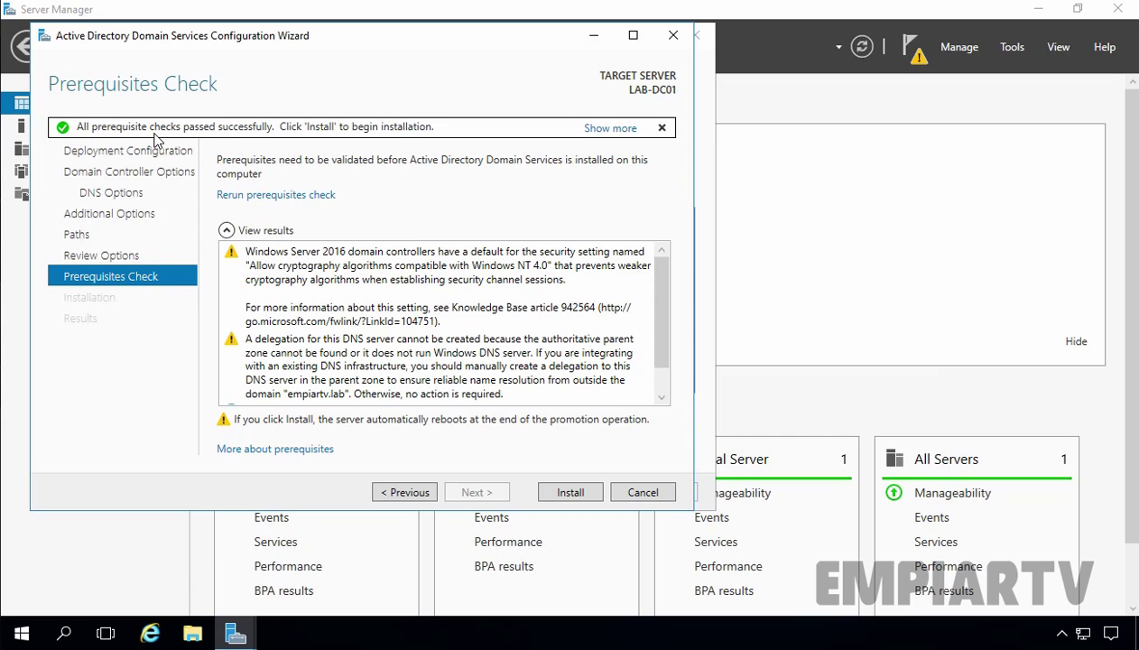
Start the AD DS installation from the Prerequisites Check page and let the server reboot
click(572, 494)
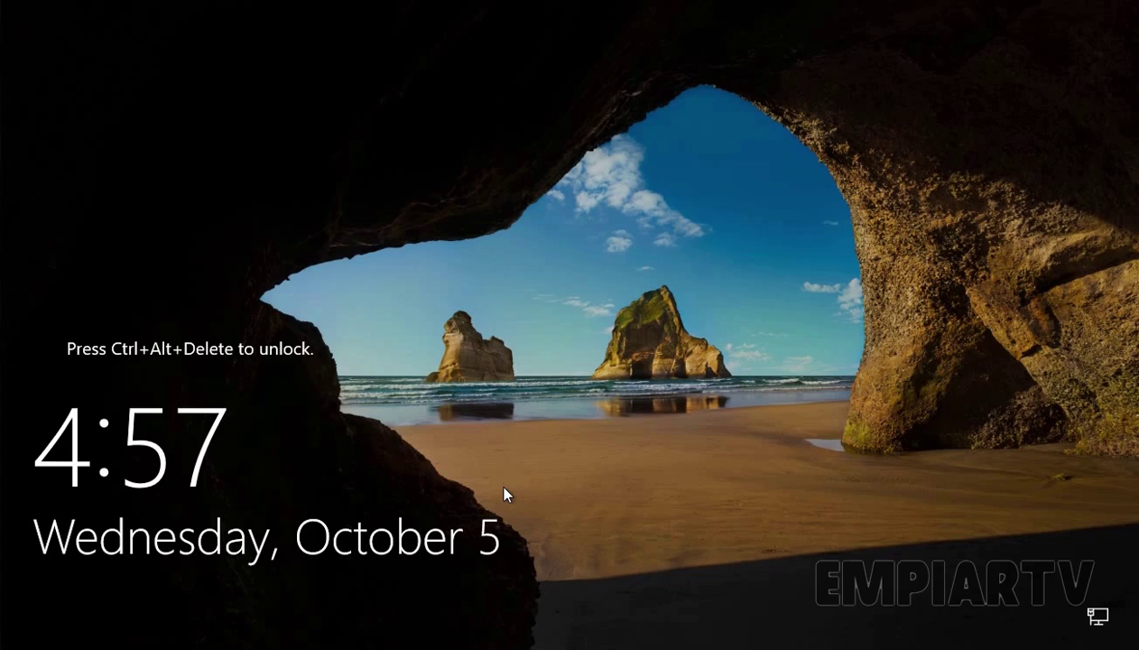
Sign in as the EMPIARTV domain Administrator using the account password
key(ctrl+alt+Delete)
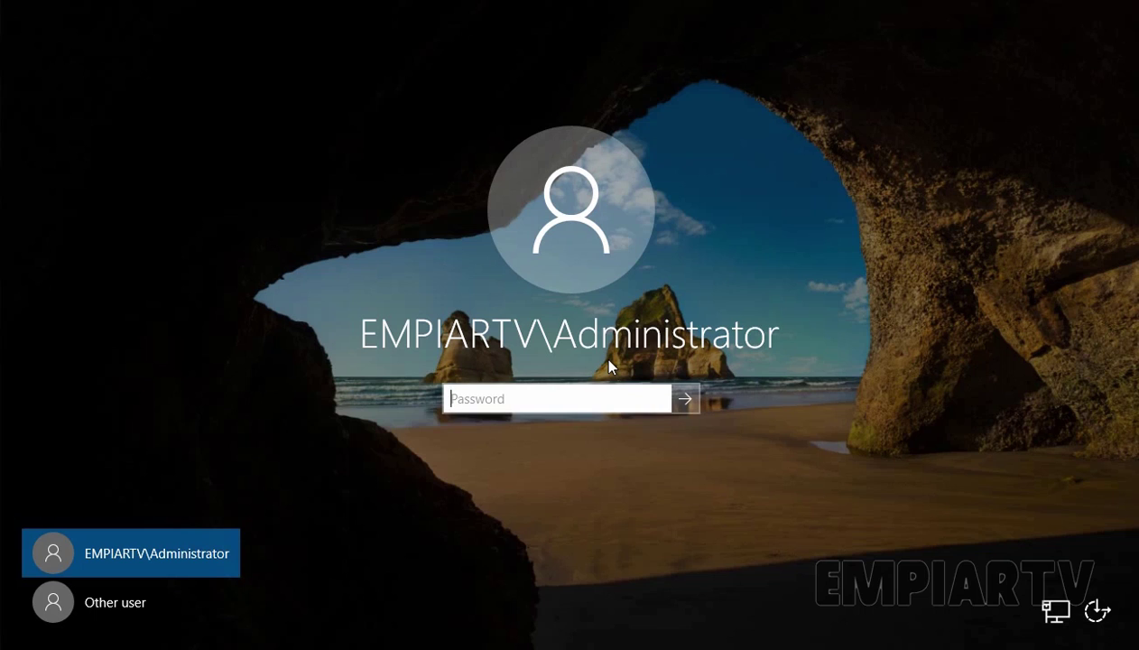
text(********)
key(Return)
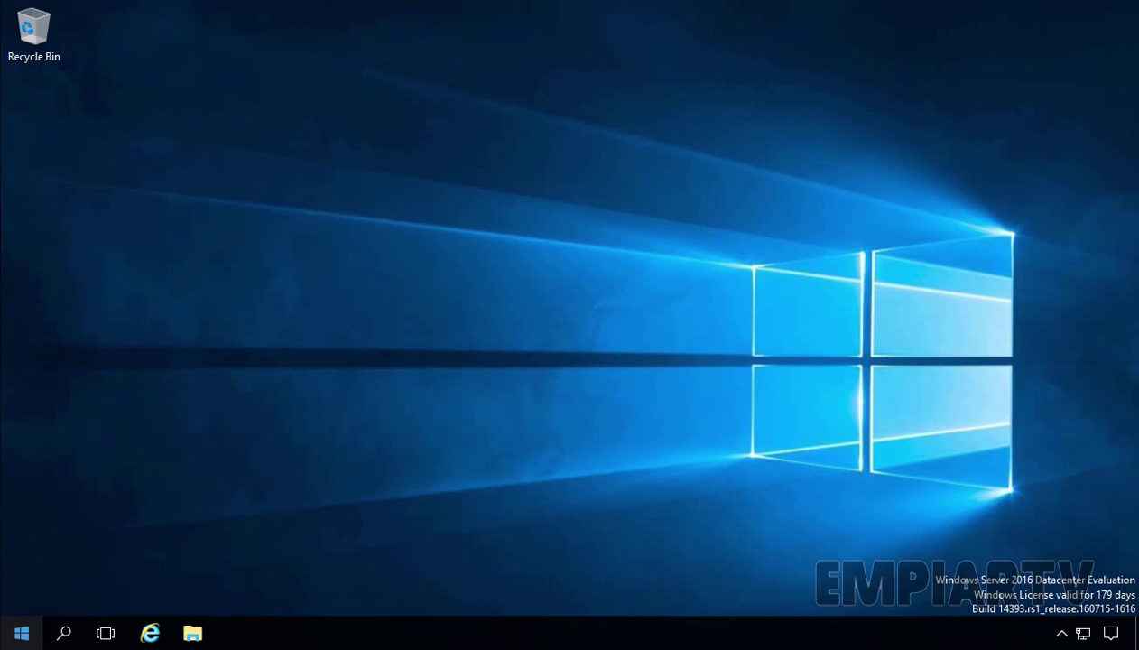
Check that LAB-DC01 is listed under empiartv.lab's Domain Controllers in Active Directory Users and Computers
click(22, 632)
click(311, 269)
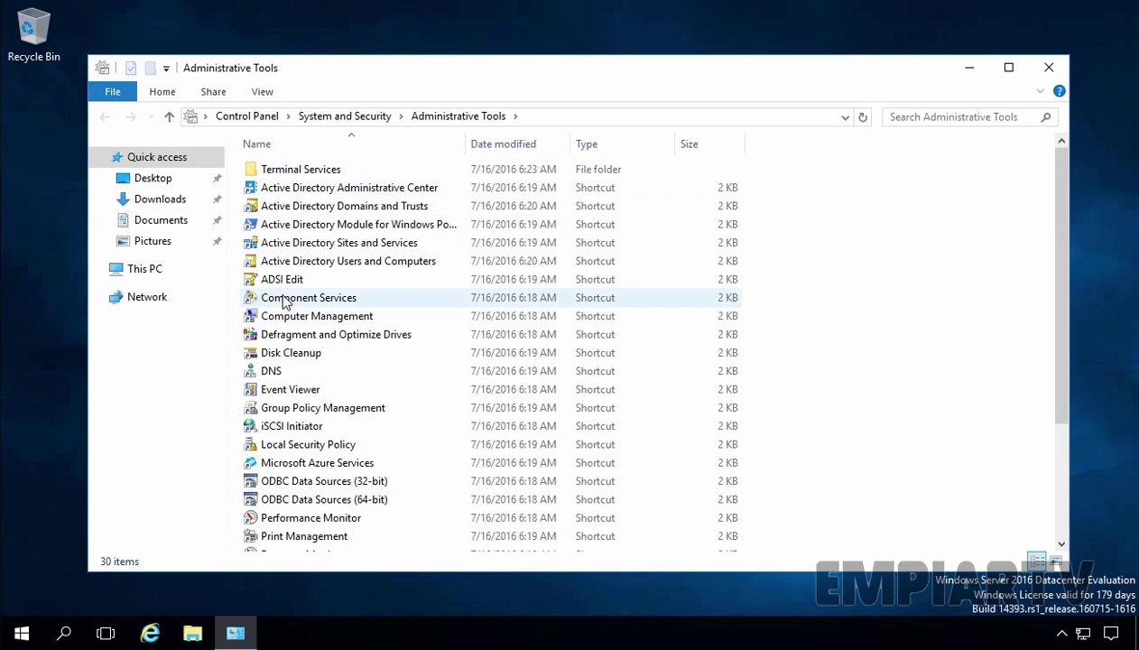
double_click(293, 261)
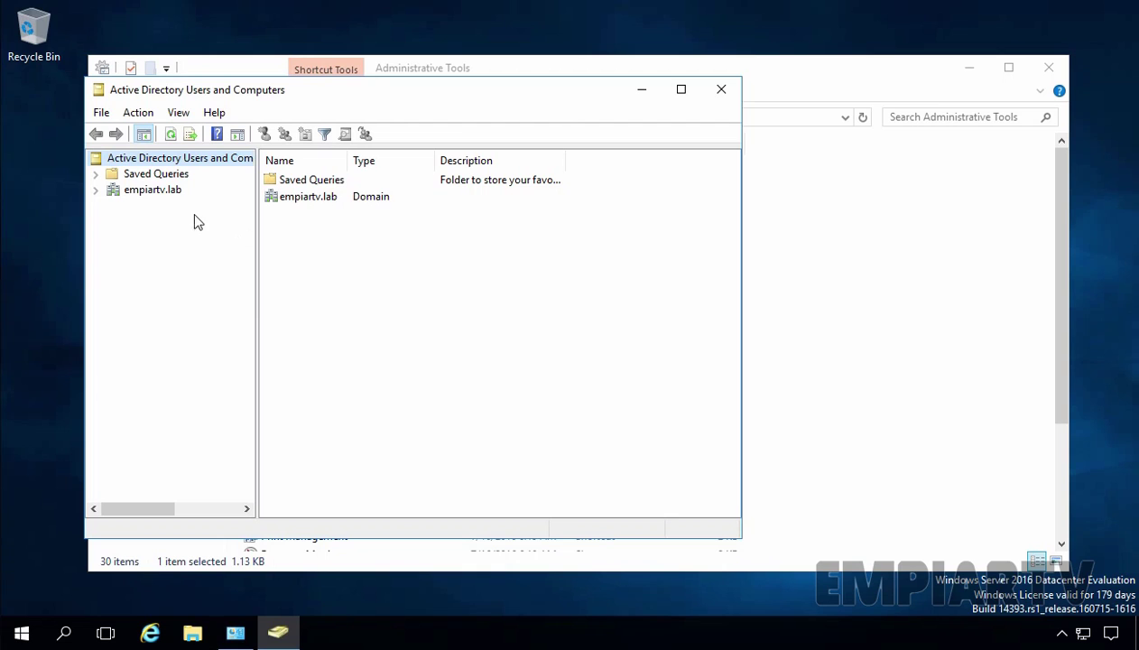
double_click(153, 191)
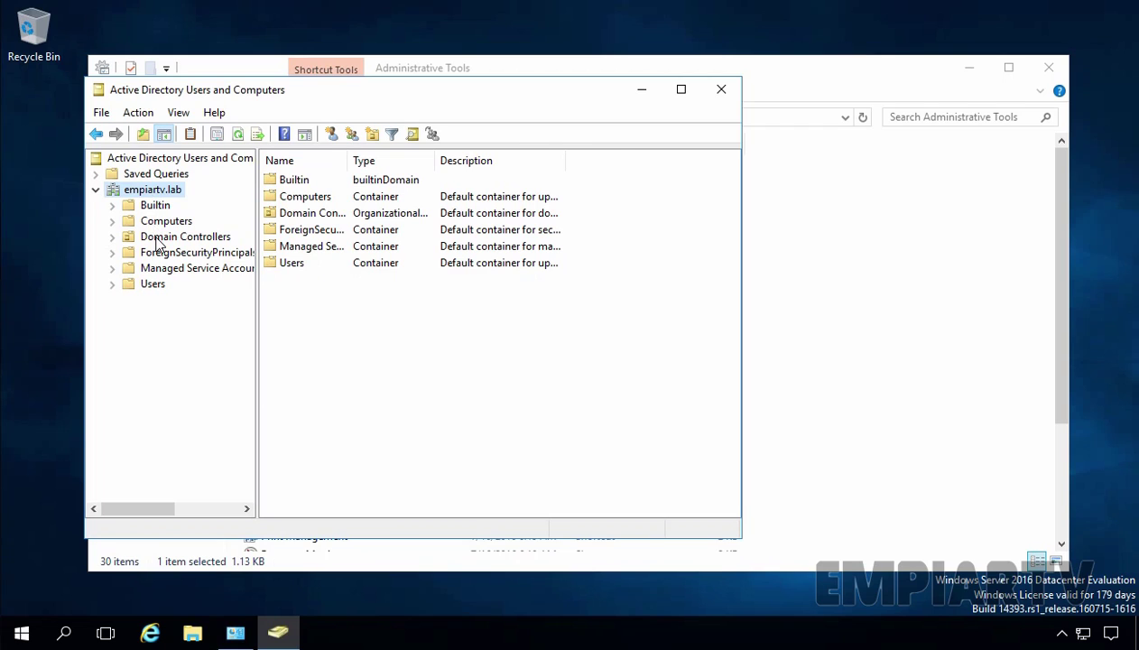
click(172, 237)
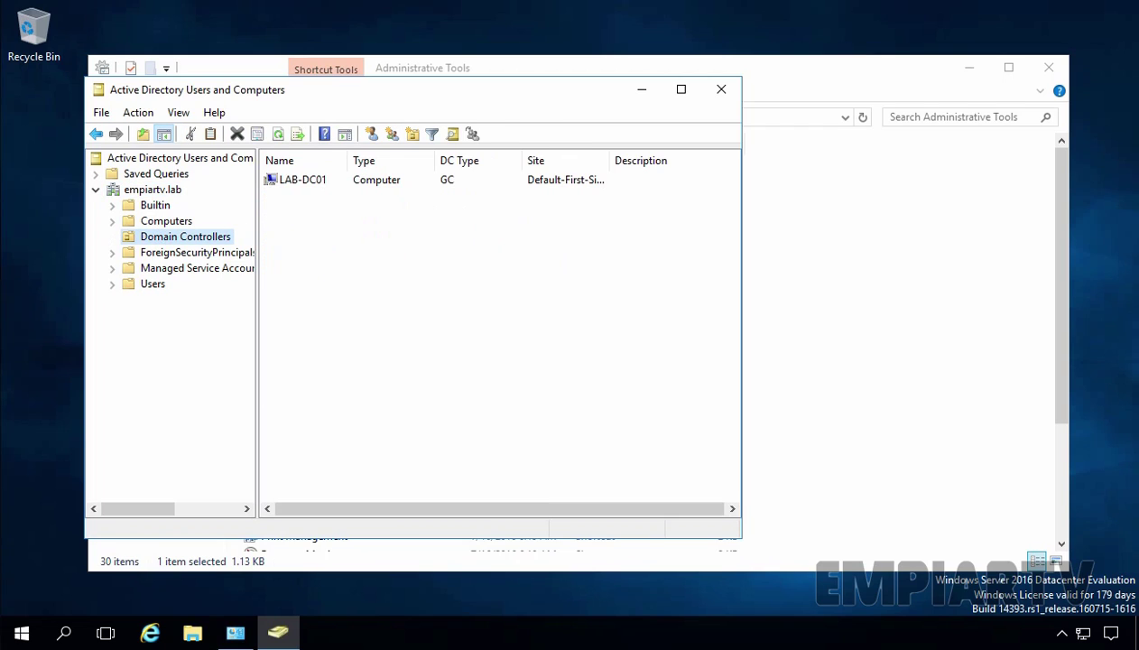
click(303, 186)
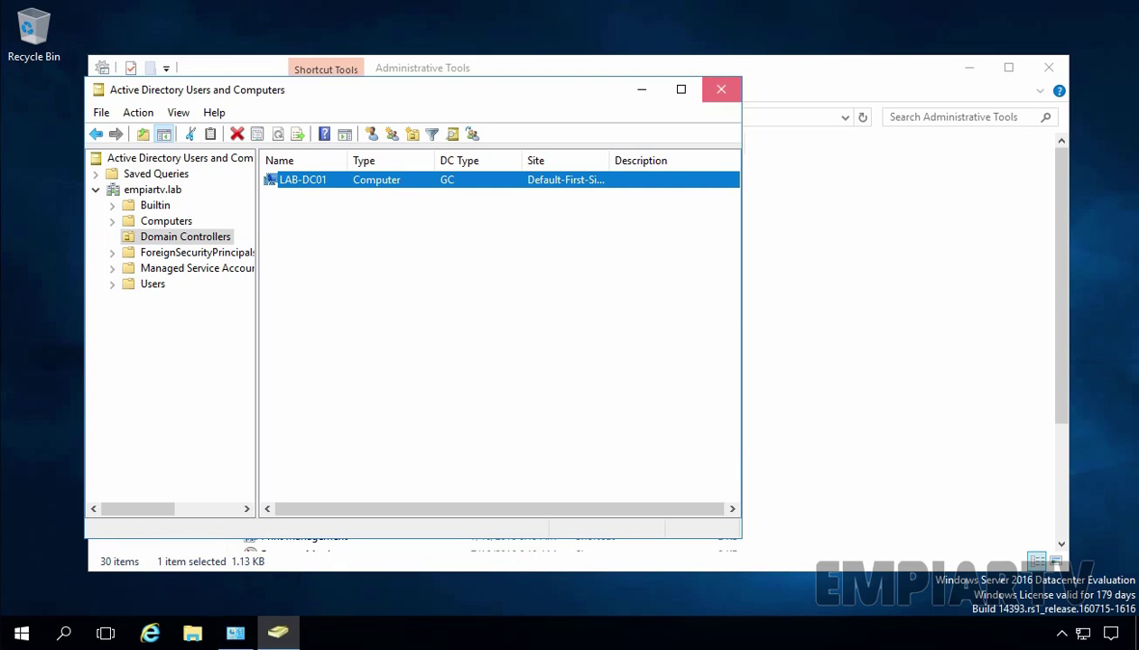
click(722, 89)
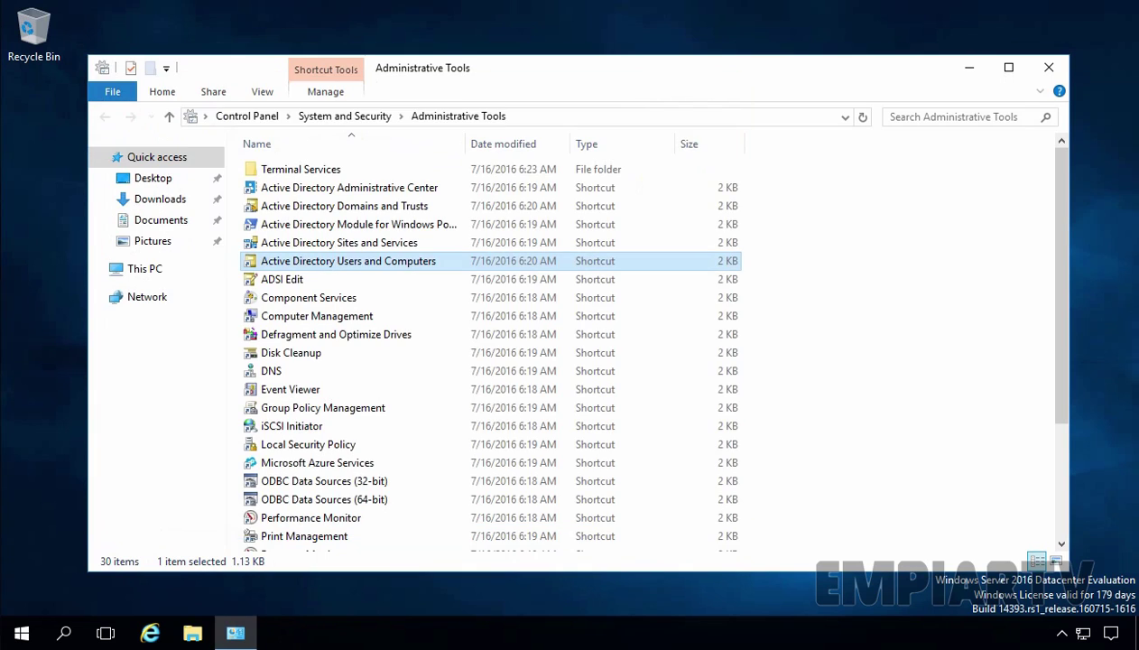
Open DNS Manager to view empiartv.lab records (lab-dc01 at 192.168.1.5) and the empty reverse zones
click(276, 375)
double_click(276, 375)
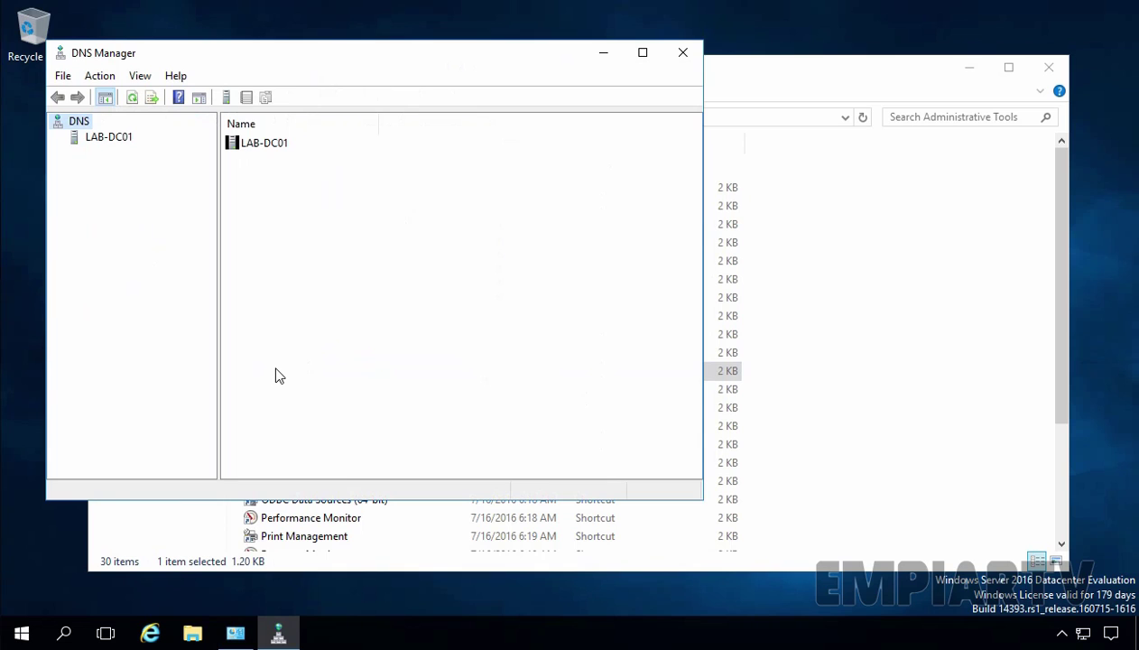
double_click(103, 143)
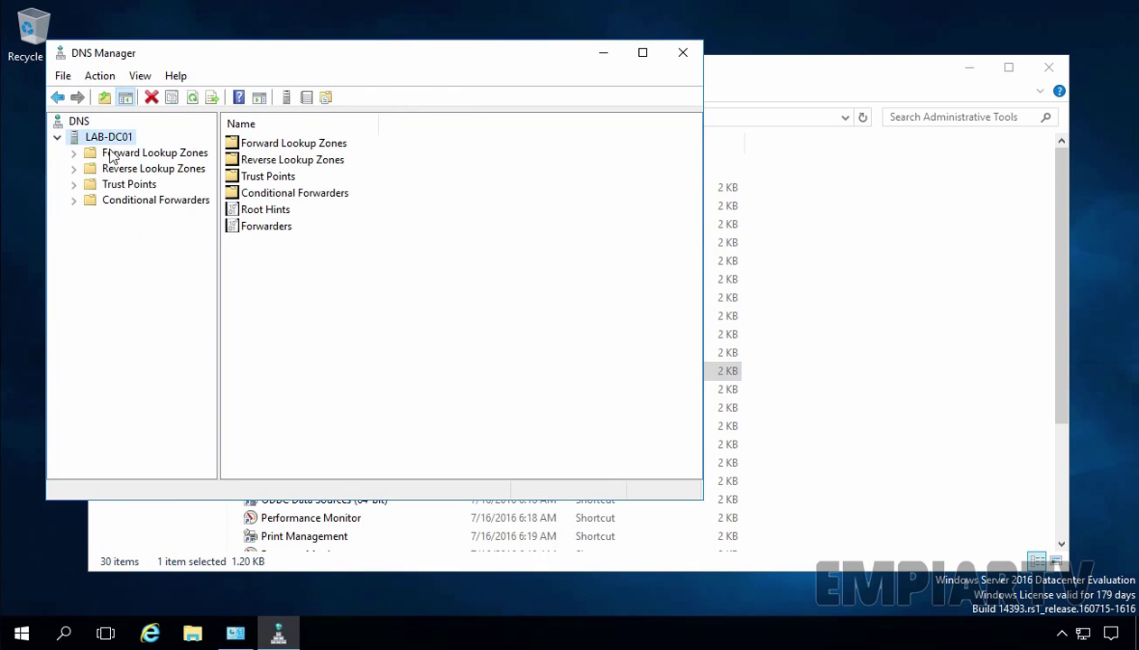
double_click(115, 156)
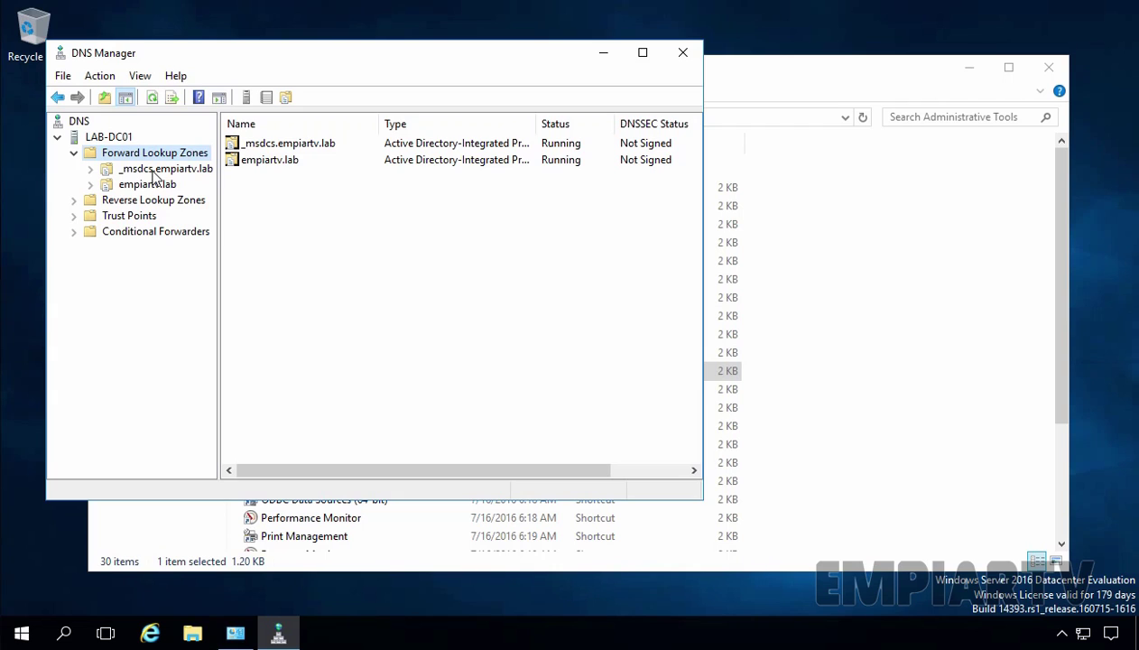
click(150, 185)
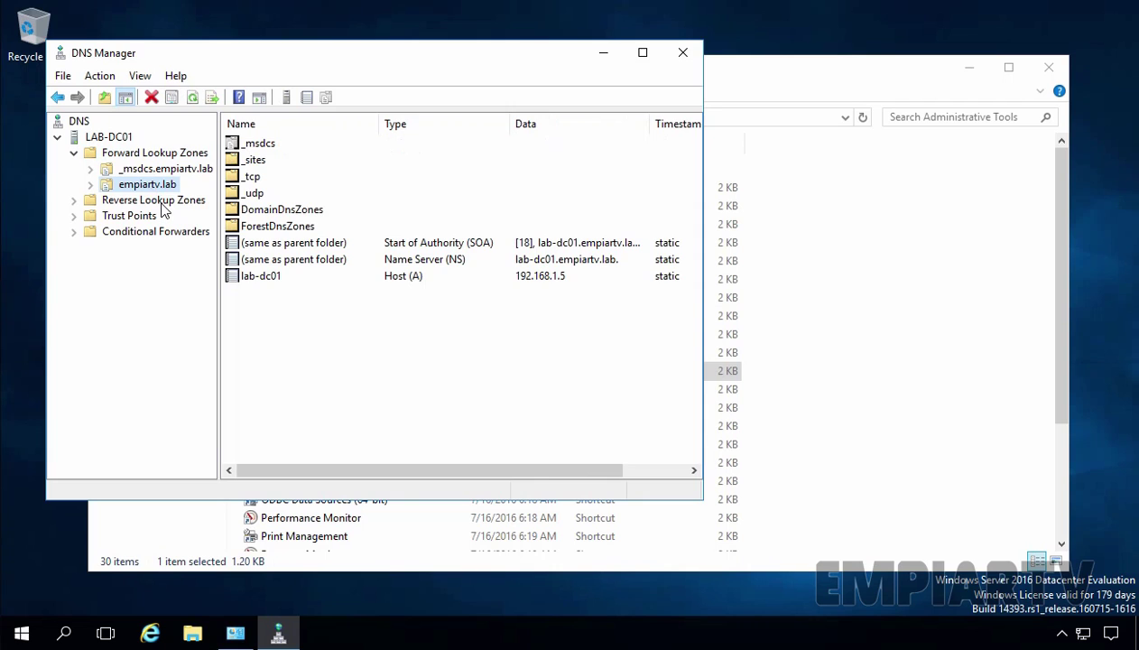
click(164, 206)
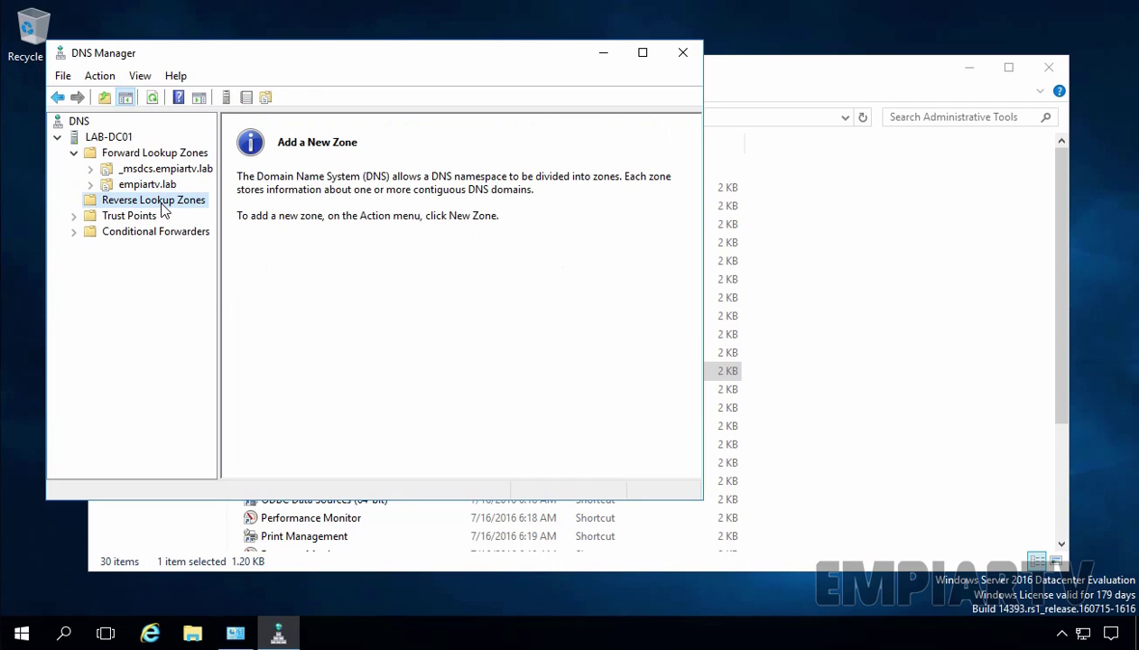
Start a new reverse lookup zone as an AD-integrated primary zone replicated to all domain DNS servers
right_click(163, 209)
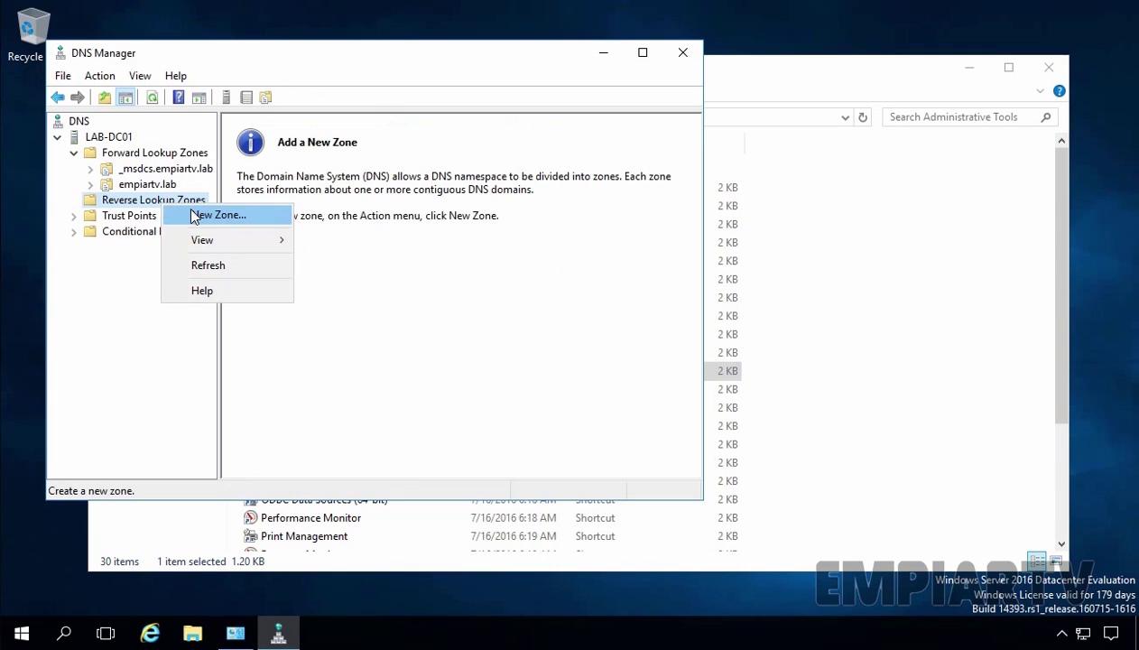
click(193, 216)
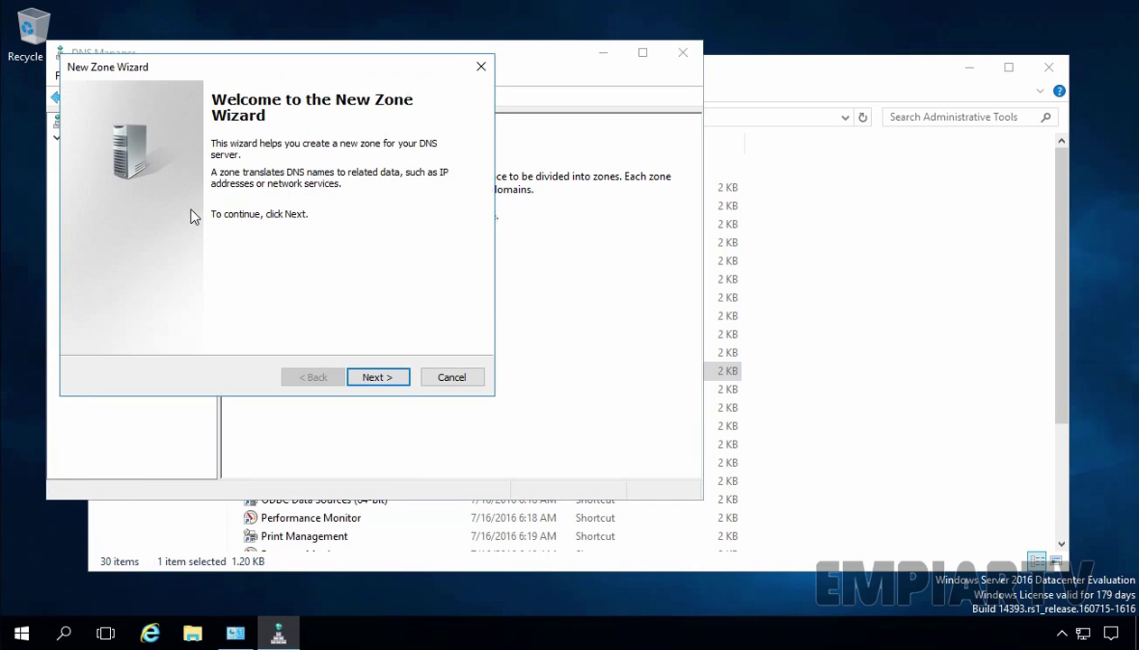
click(377, 379)
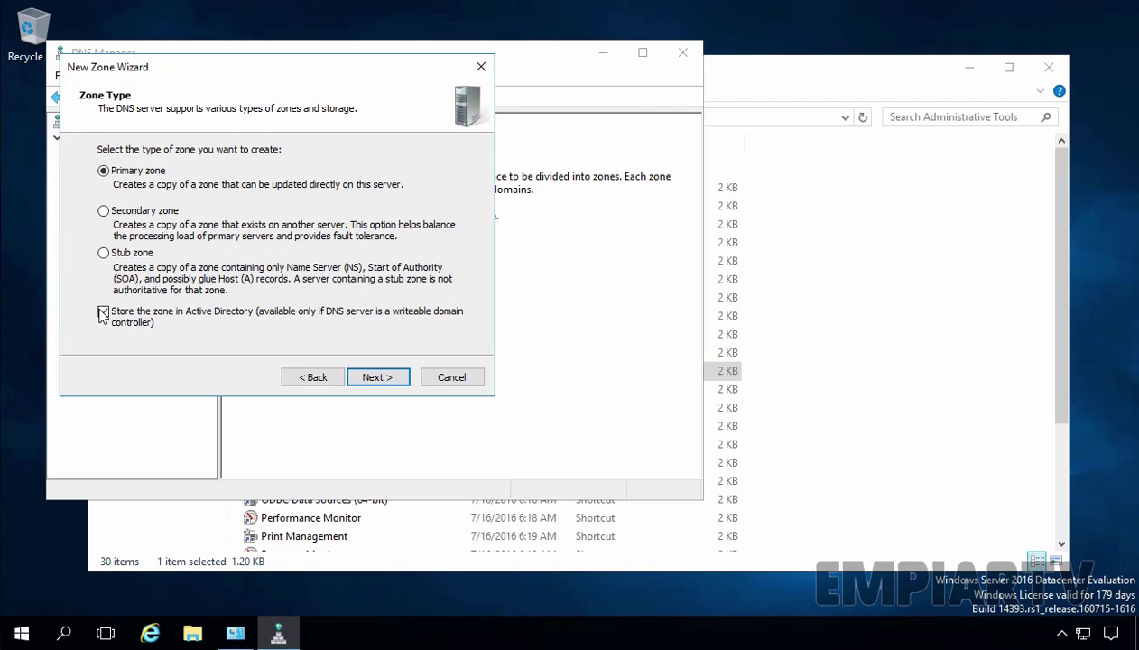
click(372, 378)
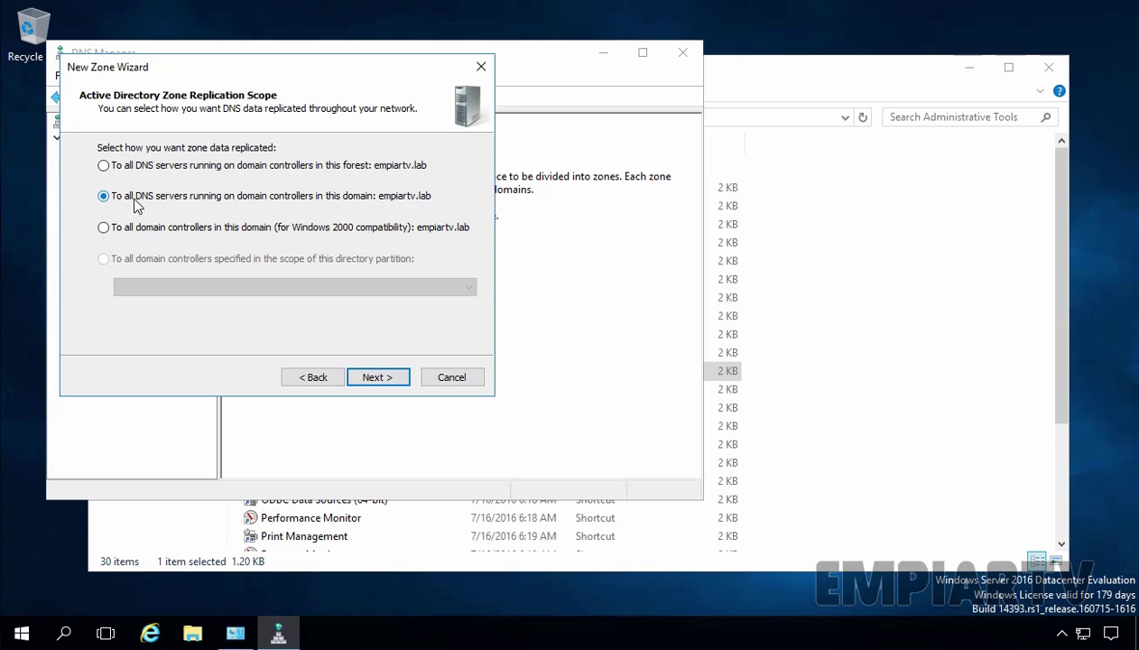
click(374, 381)
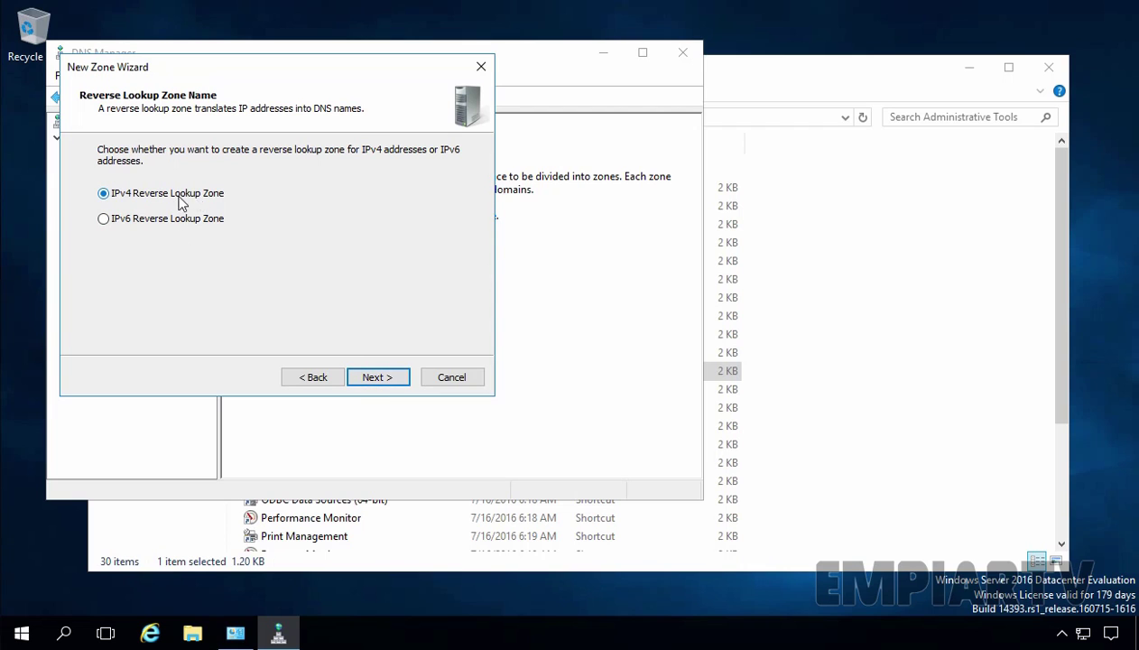
Create the IPv4 reverse zone for network ID 192.168.1 with secure-only dynamic updates
click(380, 384)
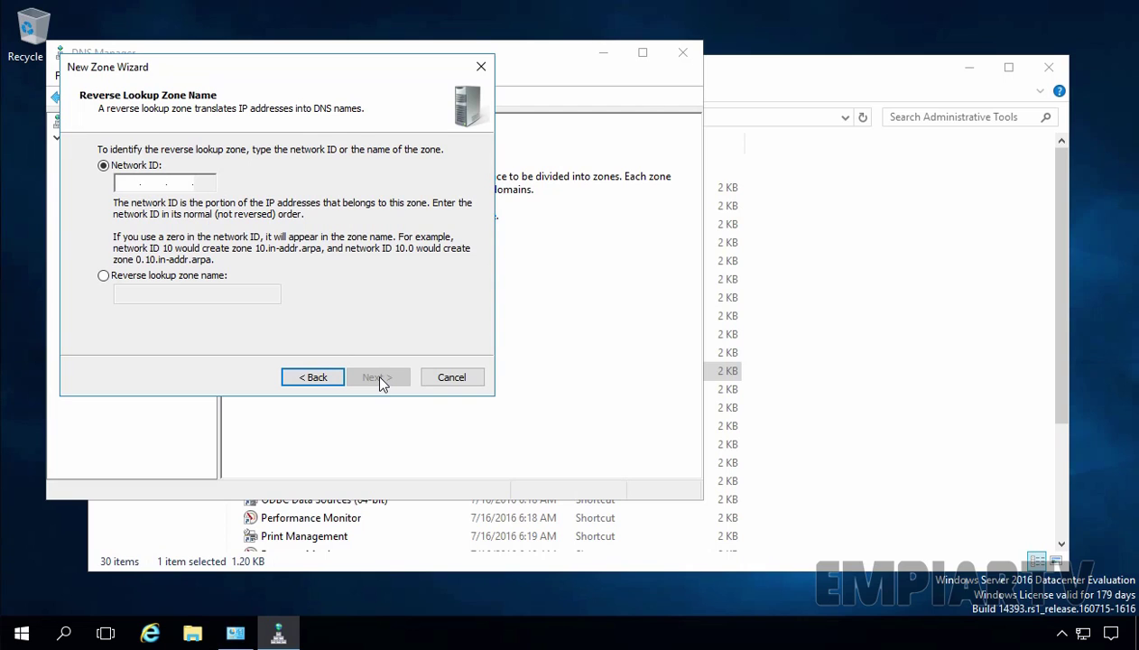
click(128, 184)
text(192.168.1.)
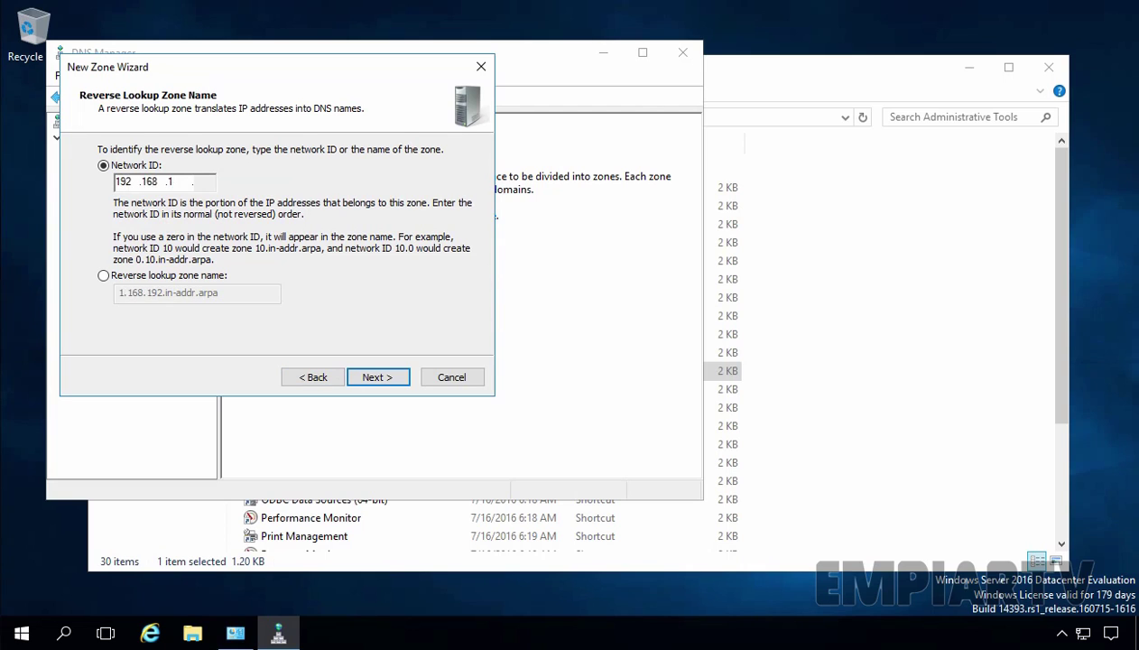
click(376, 378)
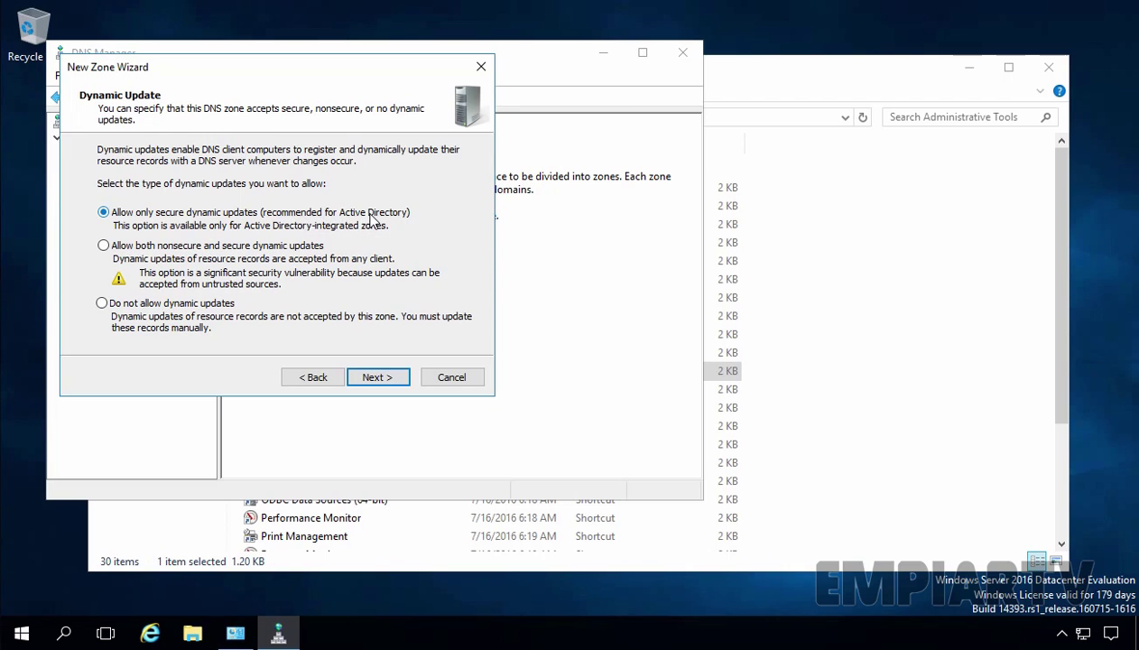
click(380, 379)
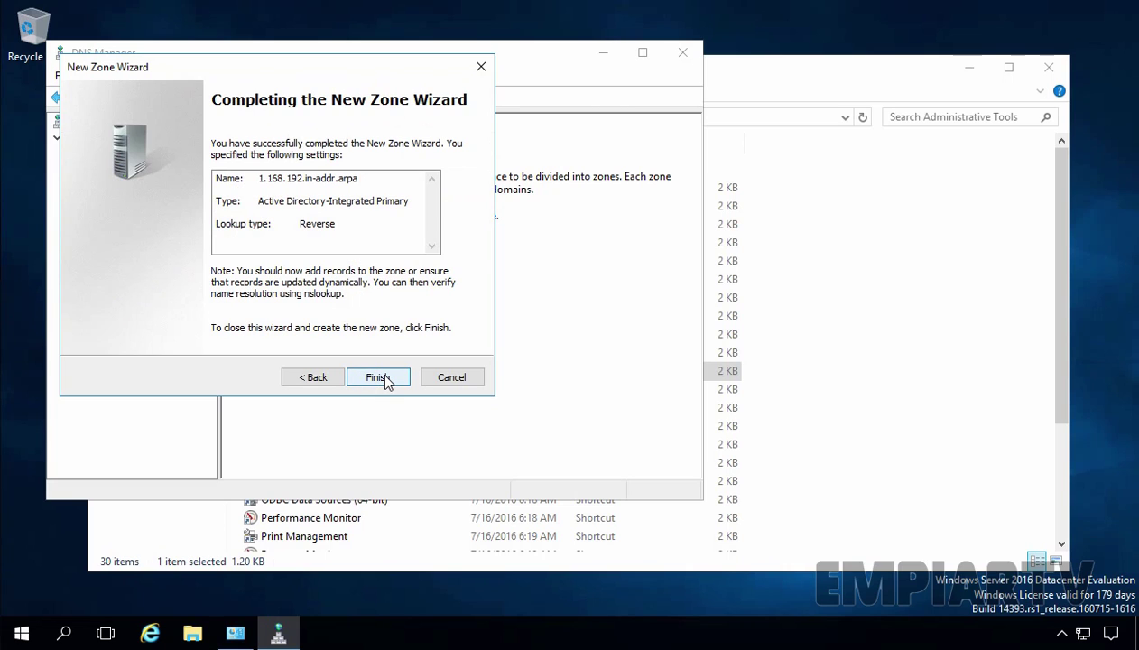
click(386, 379)
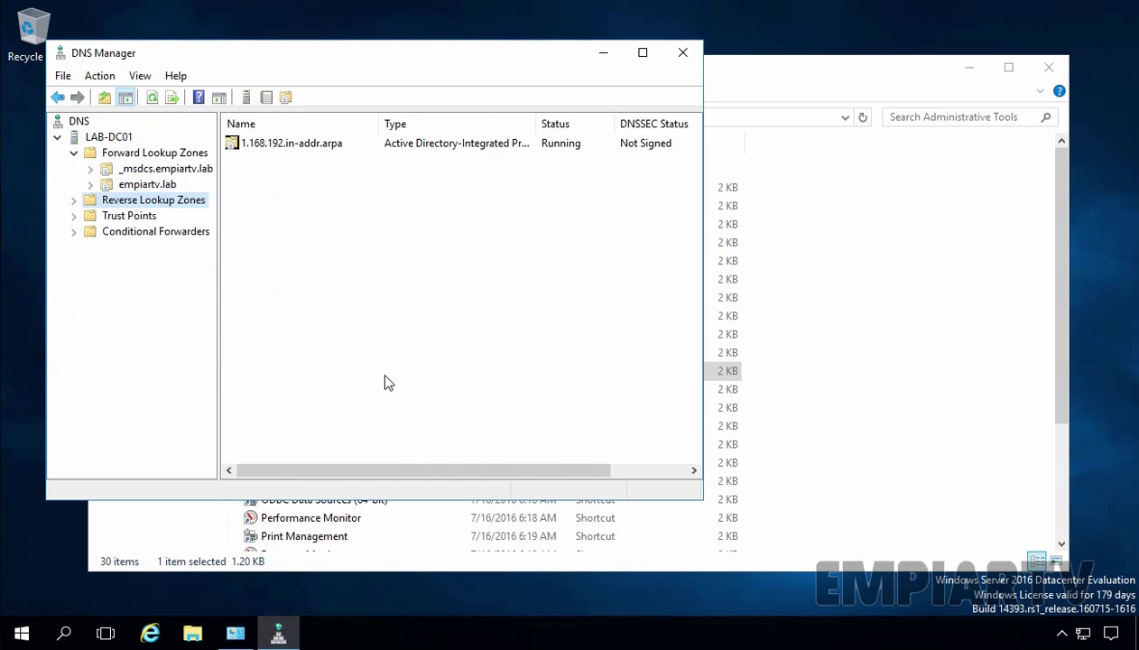
Inspect the lab-dc01 Host (A) record at 192.168.1.5, then return to the 1.168.192.in-addr.arpa zone
double_click(171, 206)
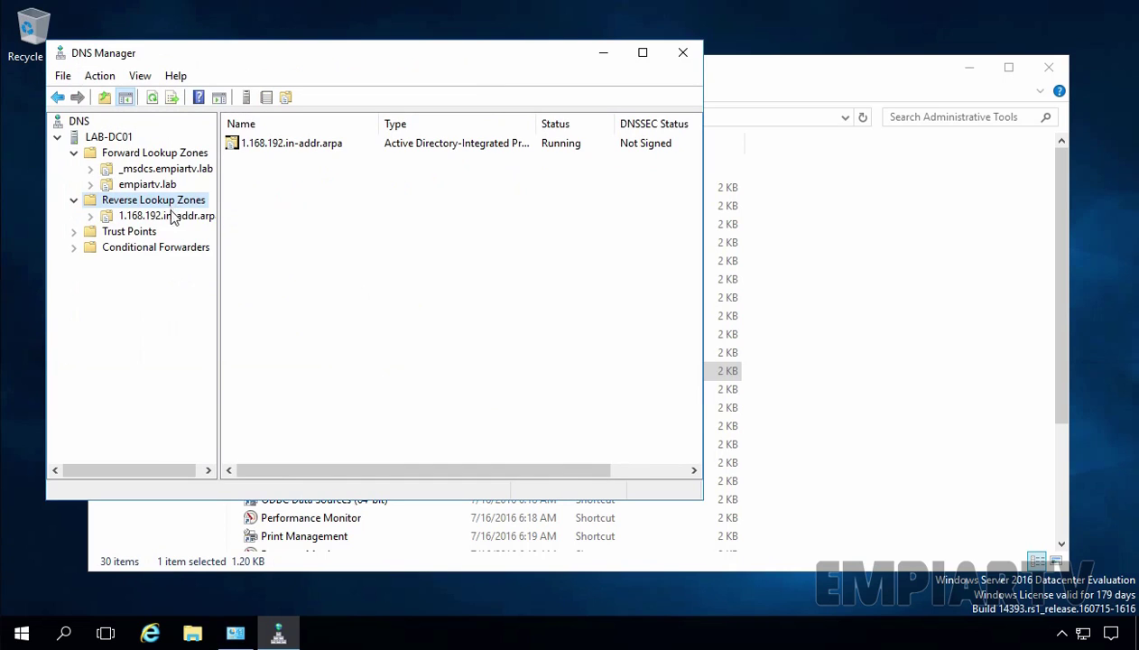
click(167, 217)
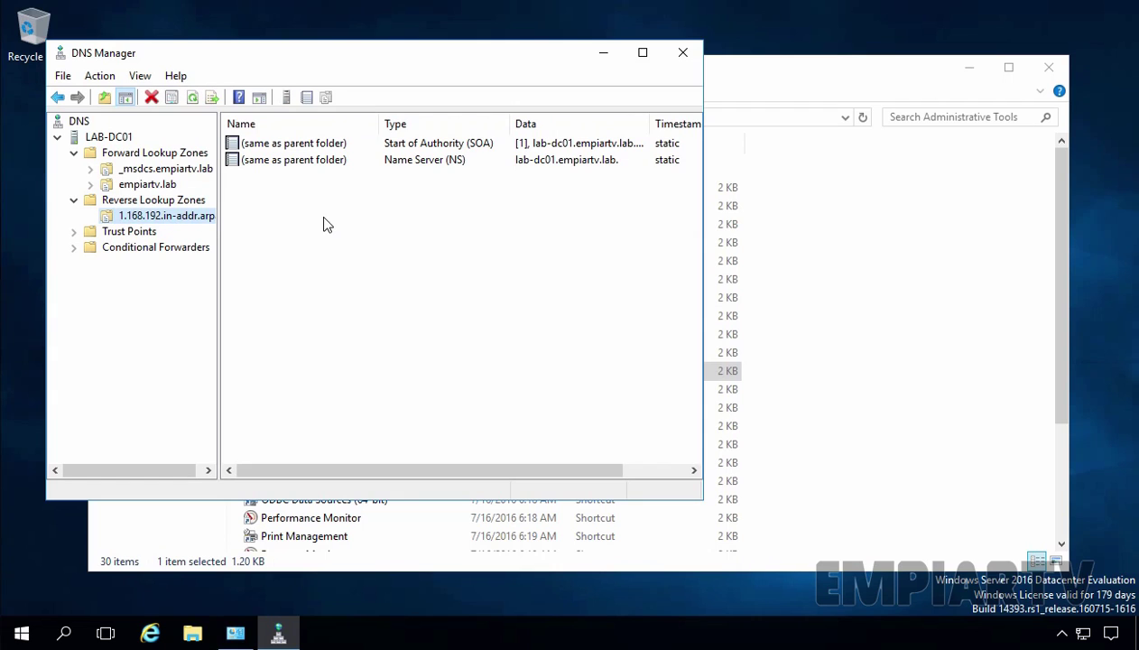
click(142, 185)
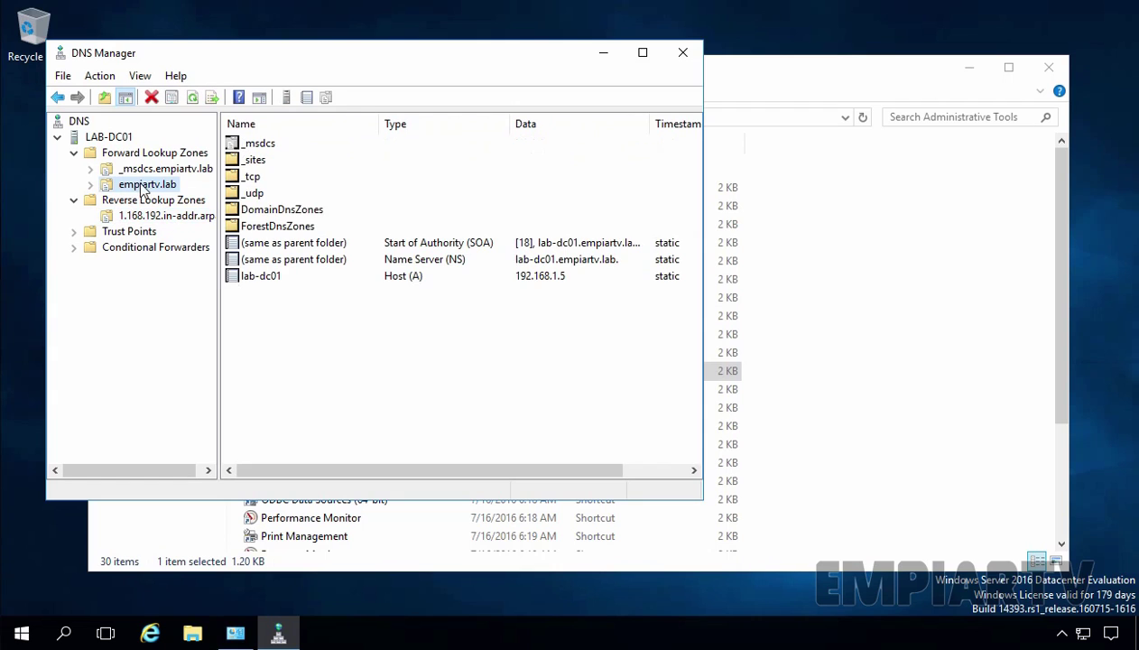
click(242, 277)
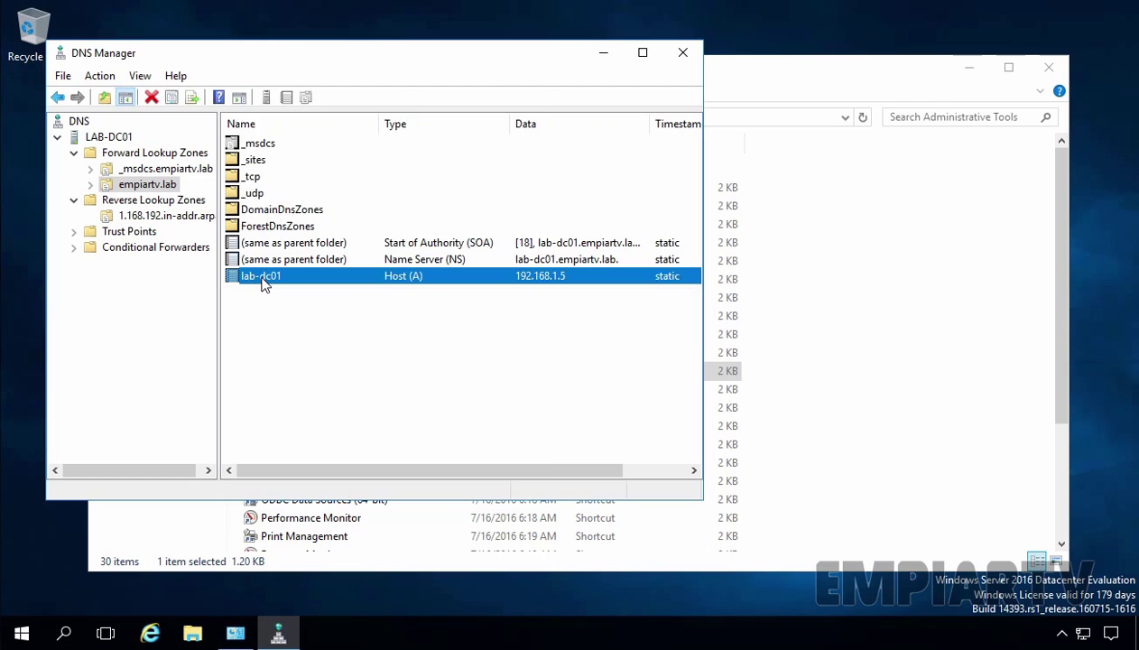
double_click(262, 278)
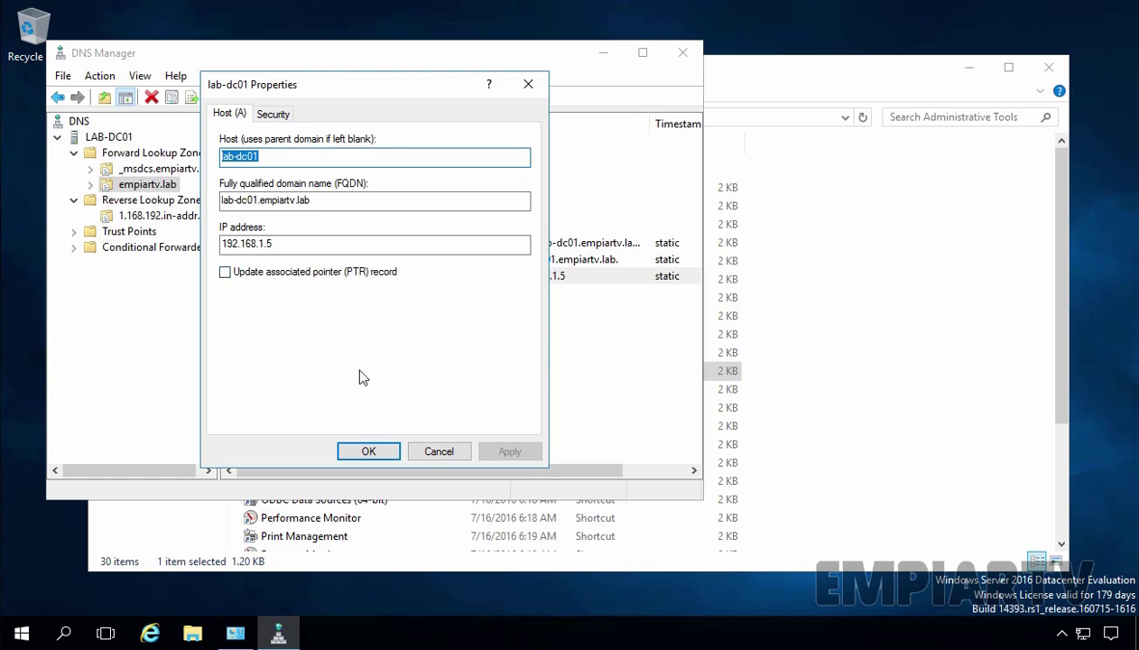
click(438, 450)
click(167, 217)
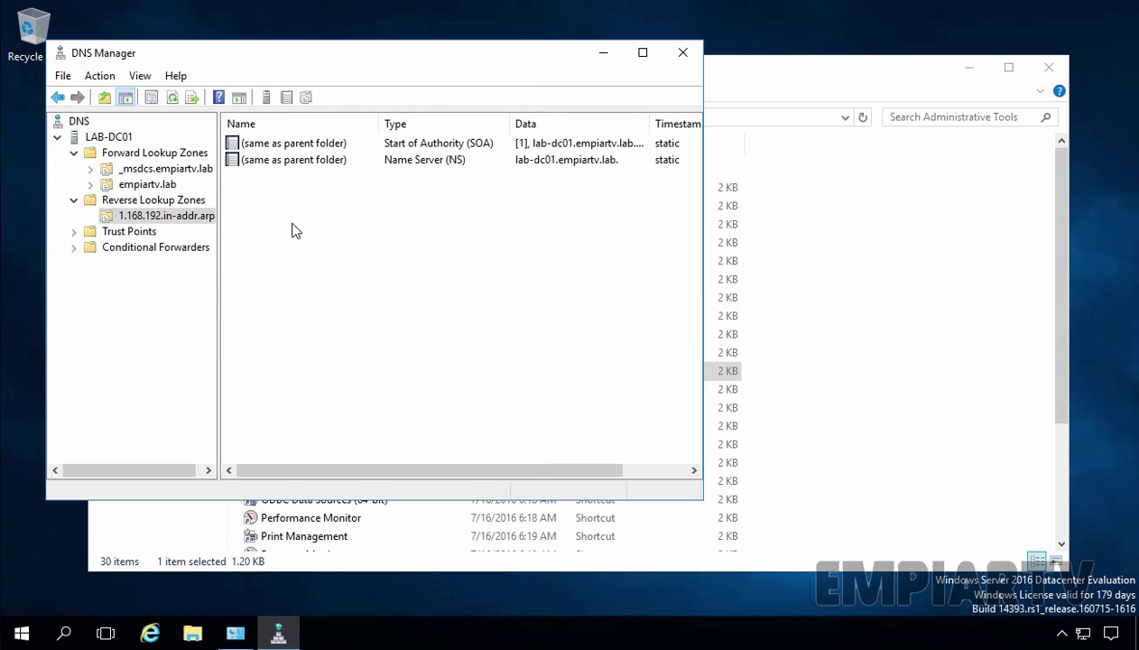
Add a PTR record mapping 192.168.1.5 to lab-dc01.empiartv.lab, then close DNS Manager
right_click(291, 224)
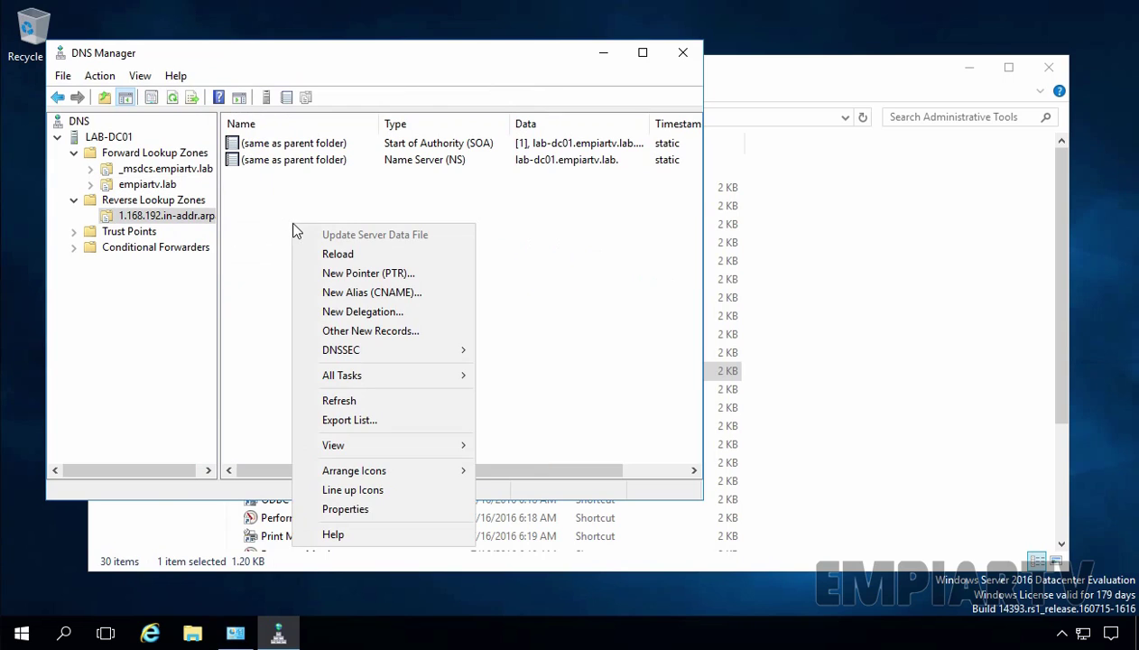
click(324, 279)
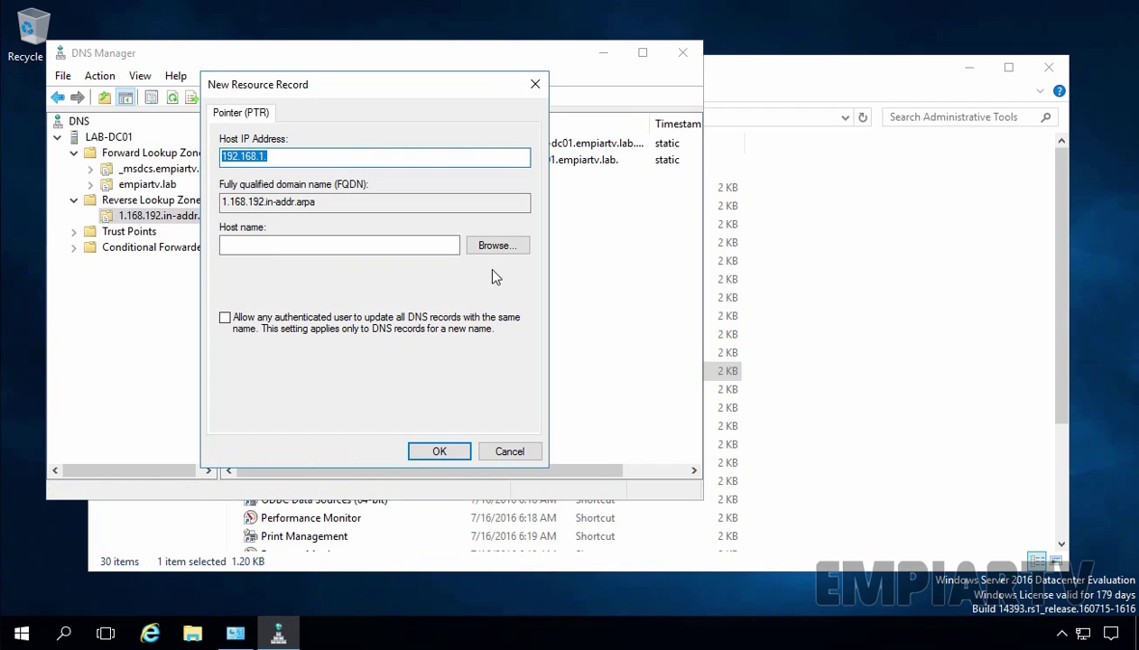
click(488, 244)
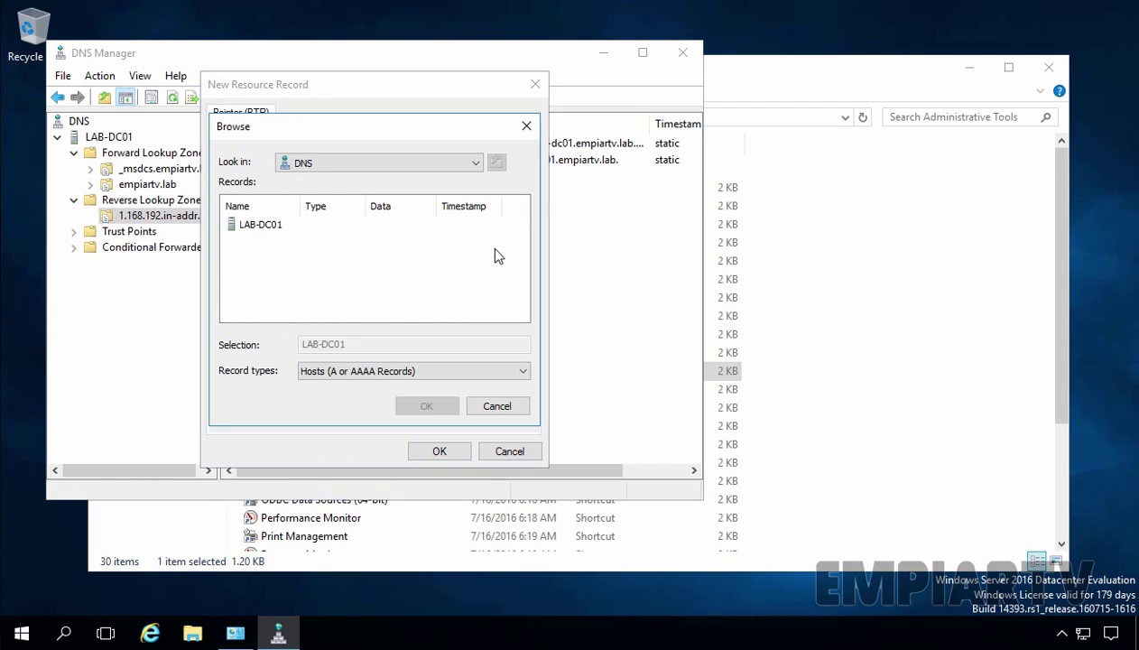
double_click(252, 228)
double_click(252, 226)
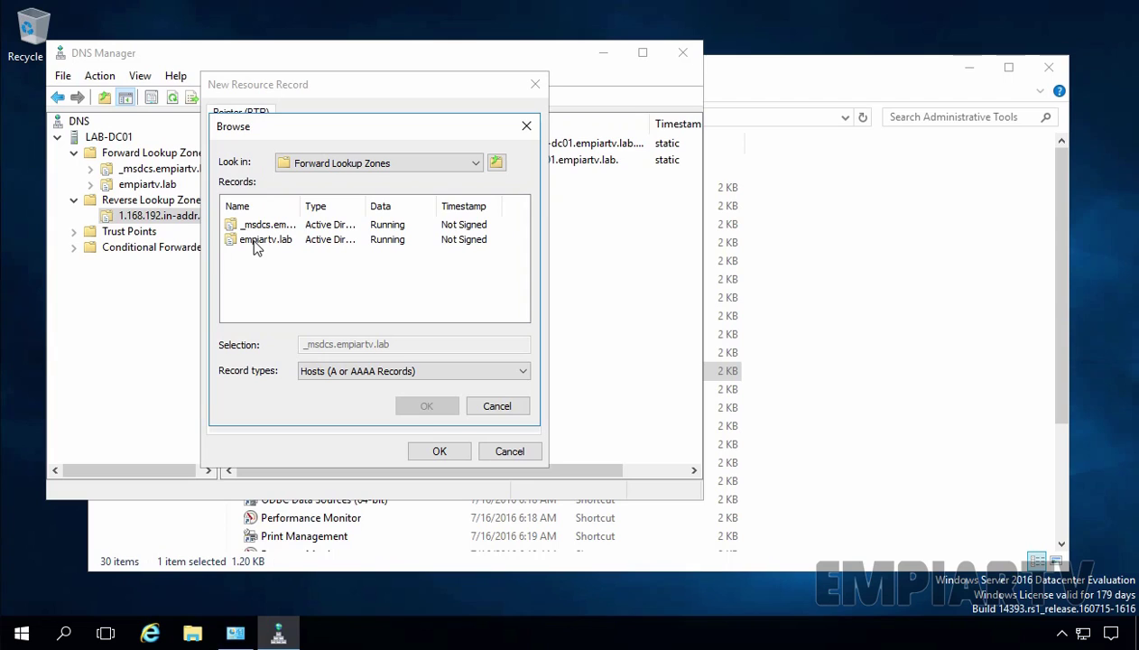
double_click(256, 240)
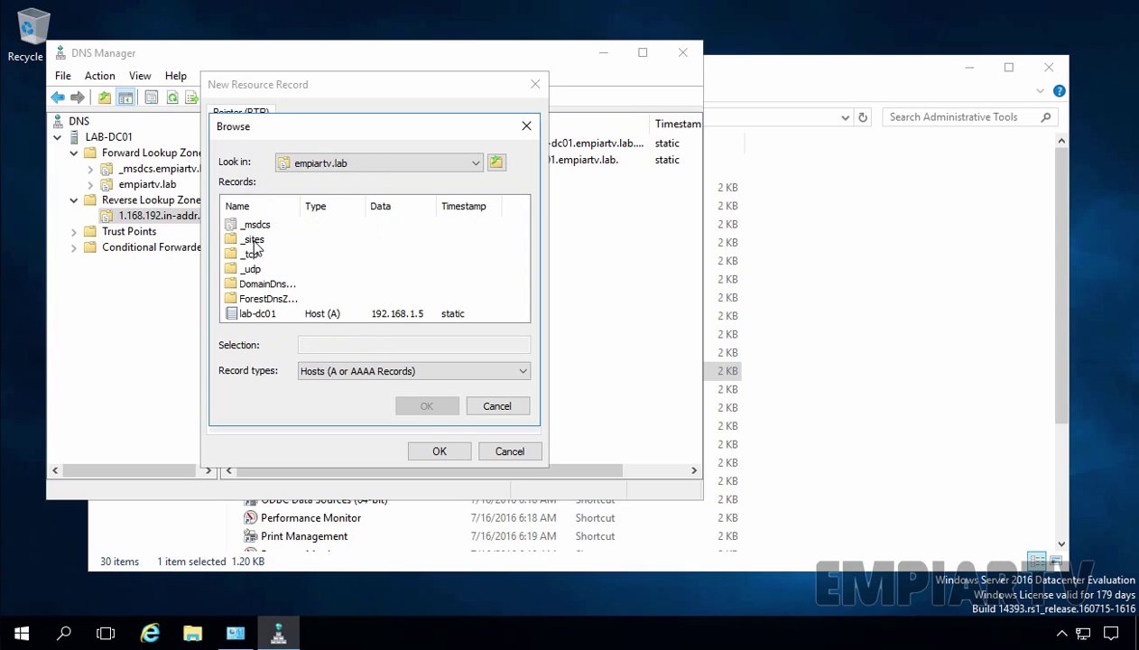
click(257, 315)
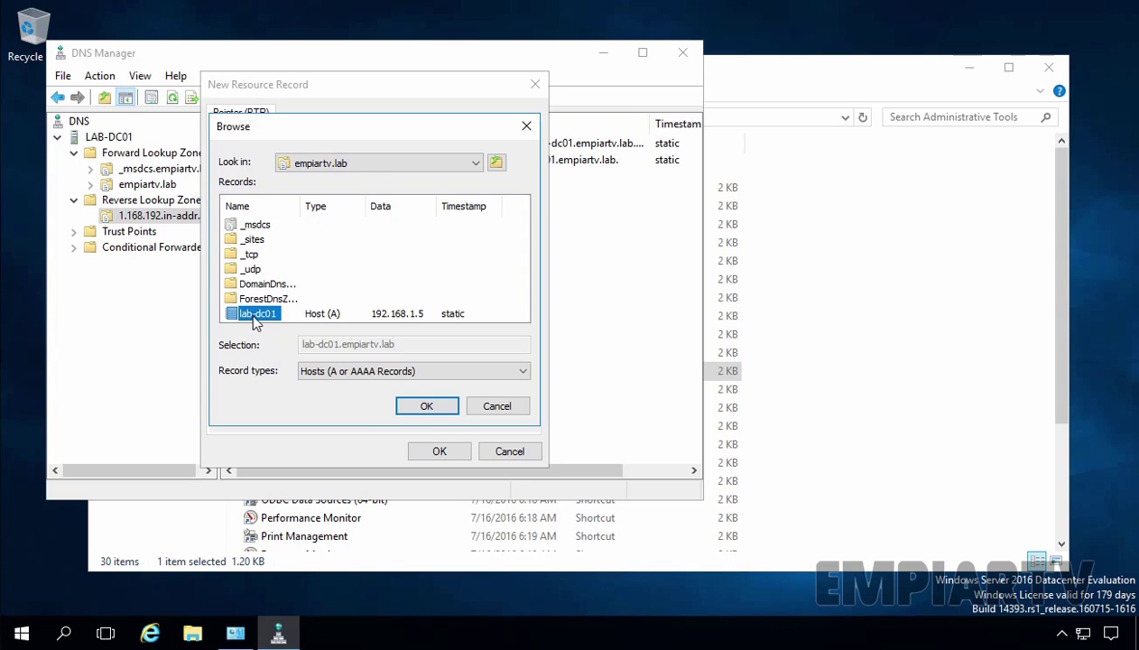
click(426, 407)
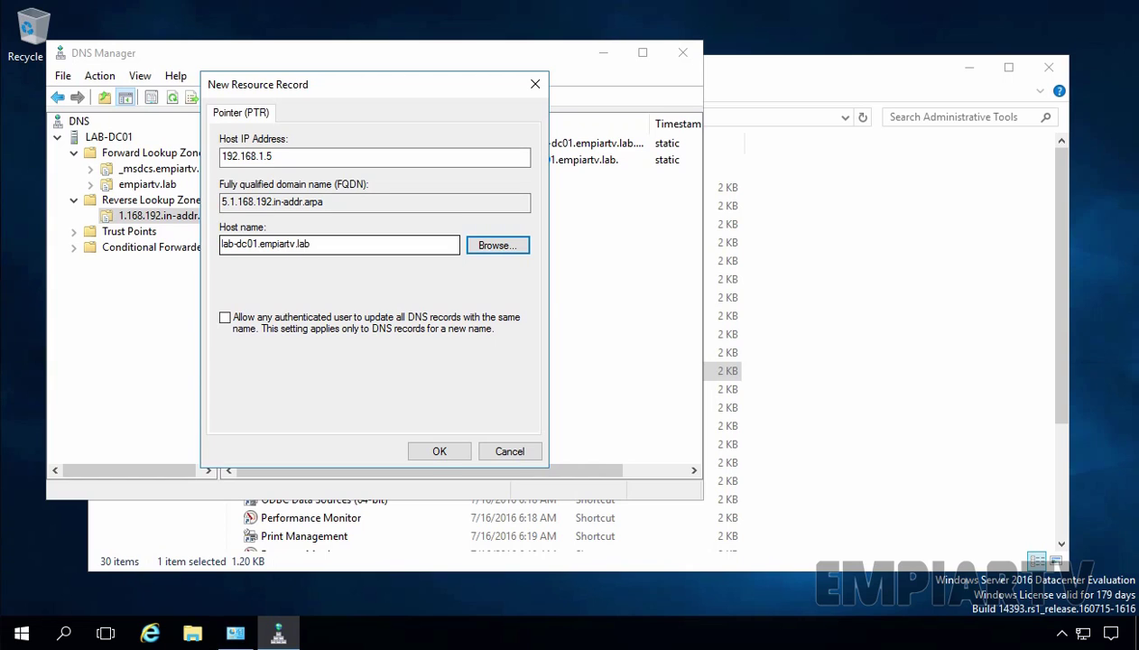
click(438, 452)
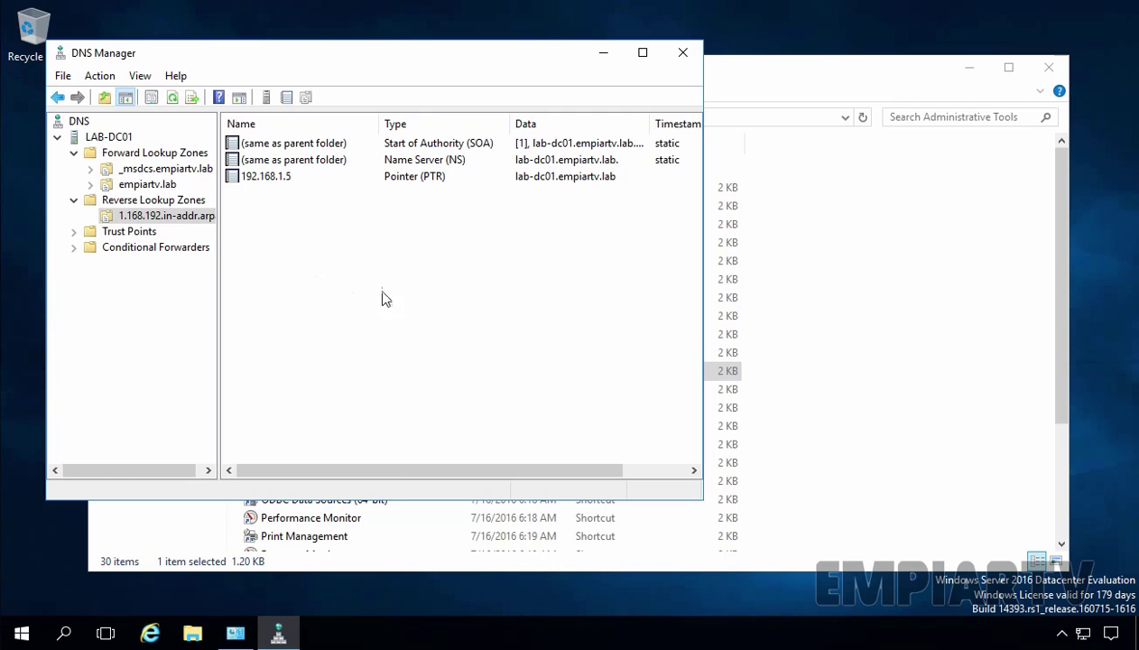
click(684, 56)
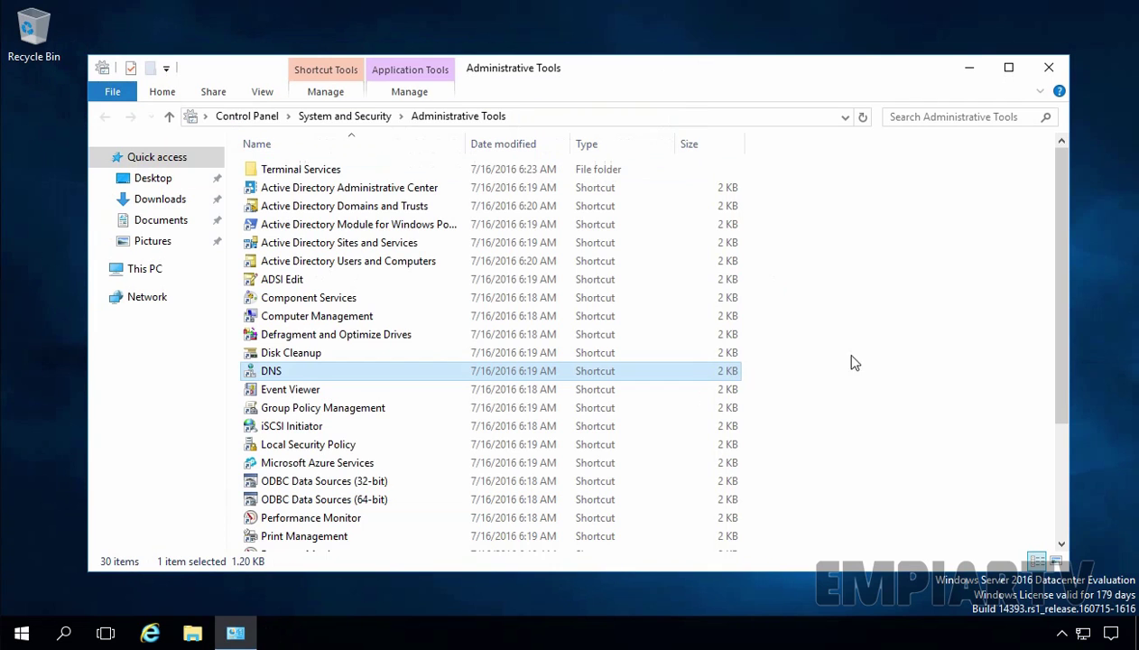
Open the Ethernet adapter's IPv4 properties from the Network and Sharing Center
right_click(1084, 637)
click(1056, 621)
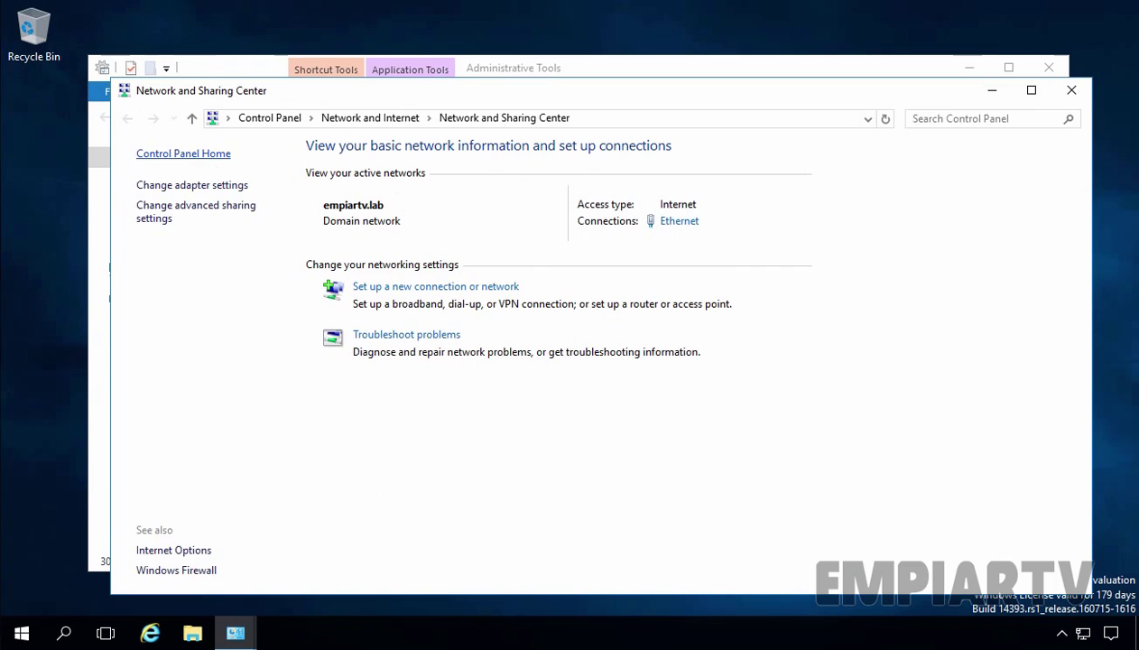
click(182, 186)
click(189, 204)
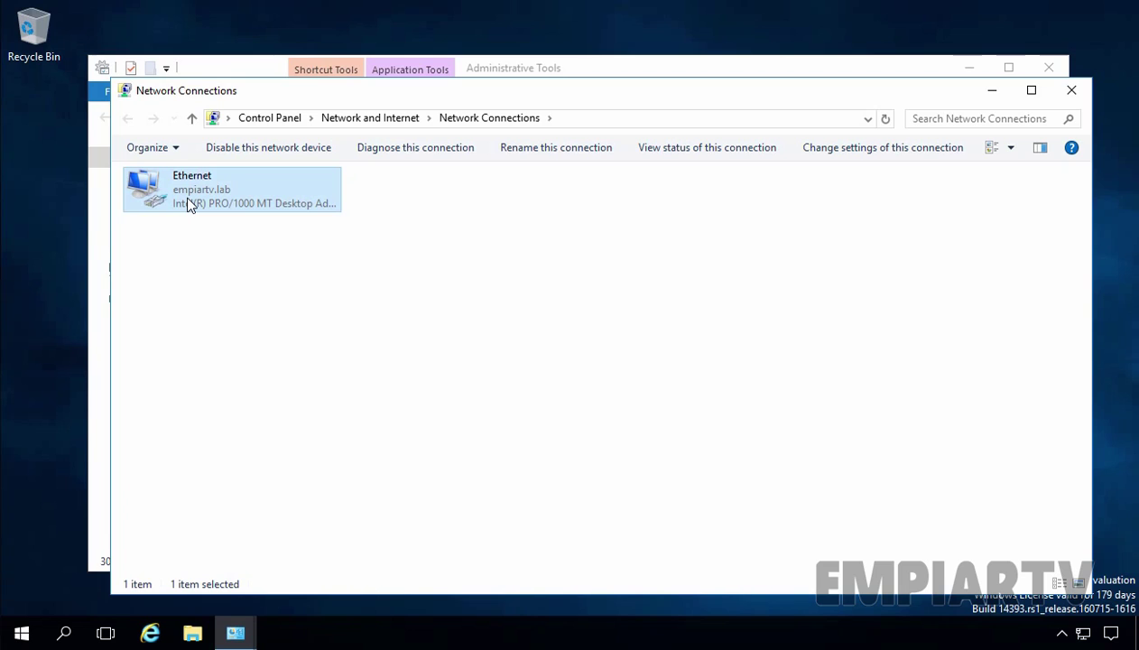
right_click(187, 204)
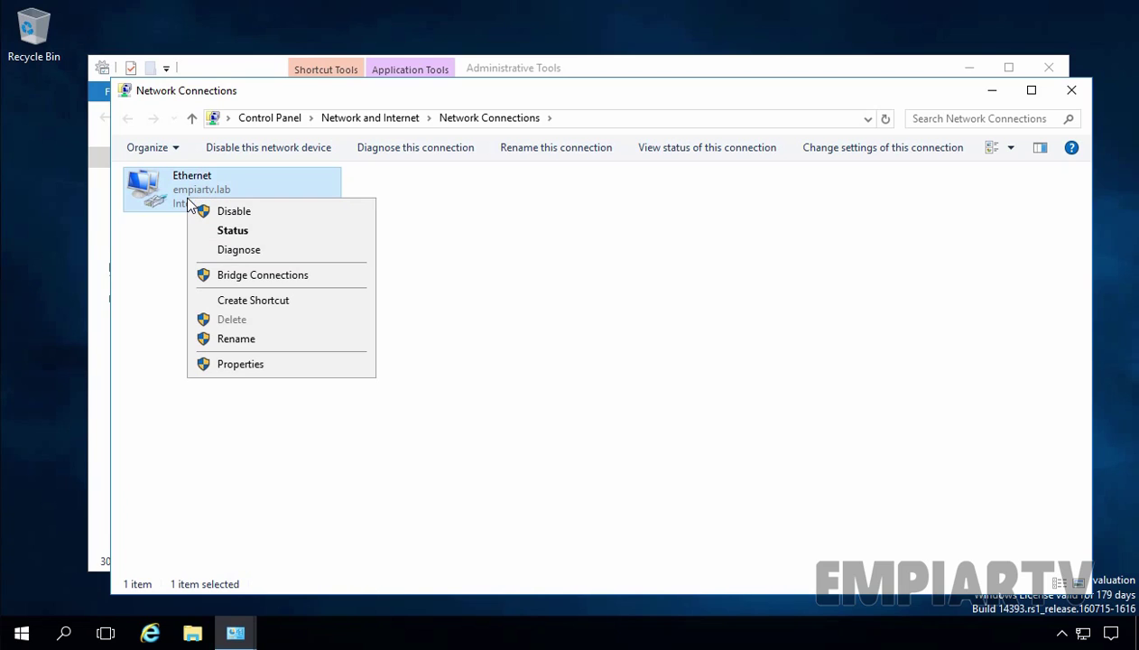
click(242, 368)
click(257, 349)
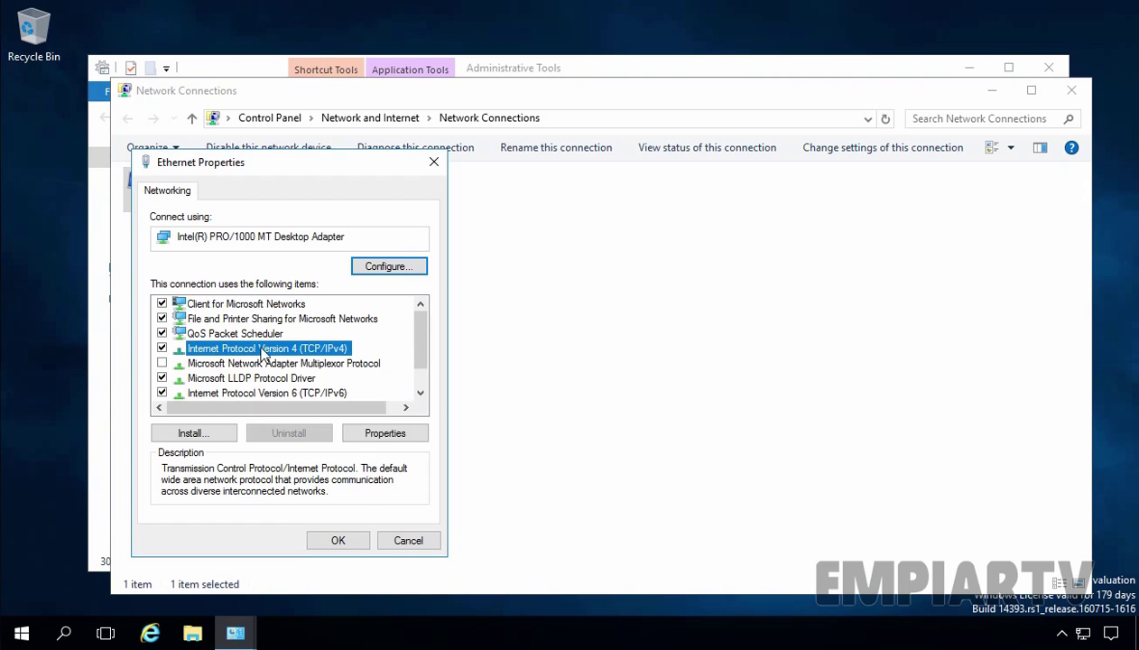
click(381, 434)
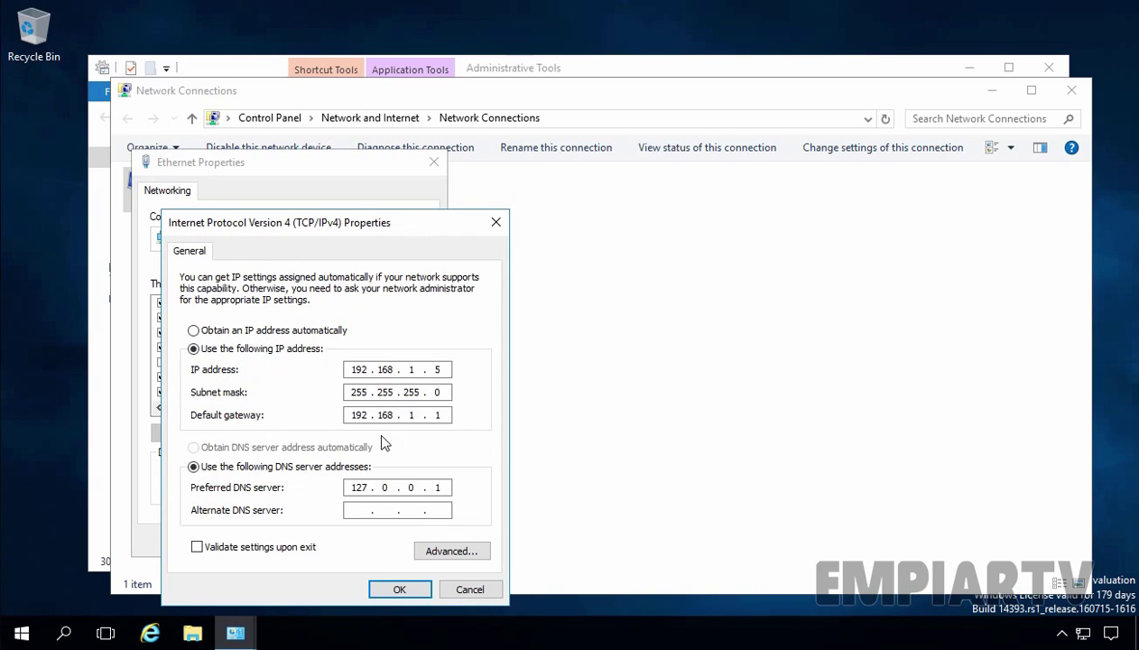
Change the preferred DNS server from 127.0.0.1 to 192.168.1.5 and close the network windows
click(353, 487)
drag(353, 487, 371, 489)
text(192.168.1.5)
click(399, 589)
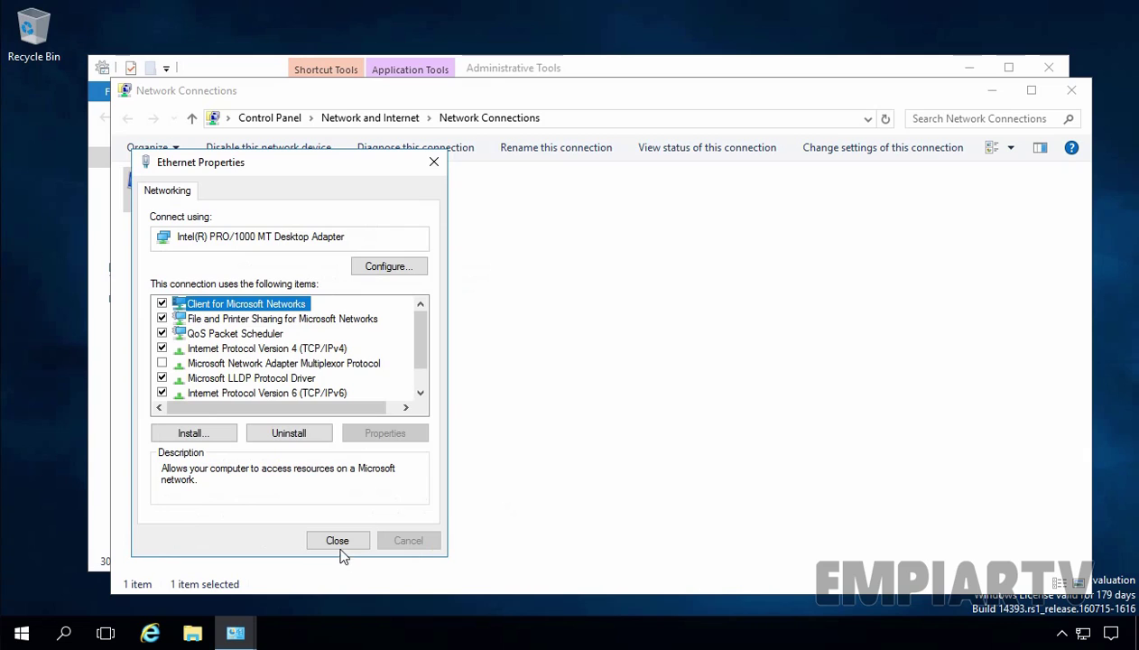
click(336, 542)
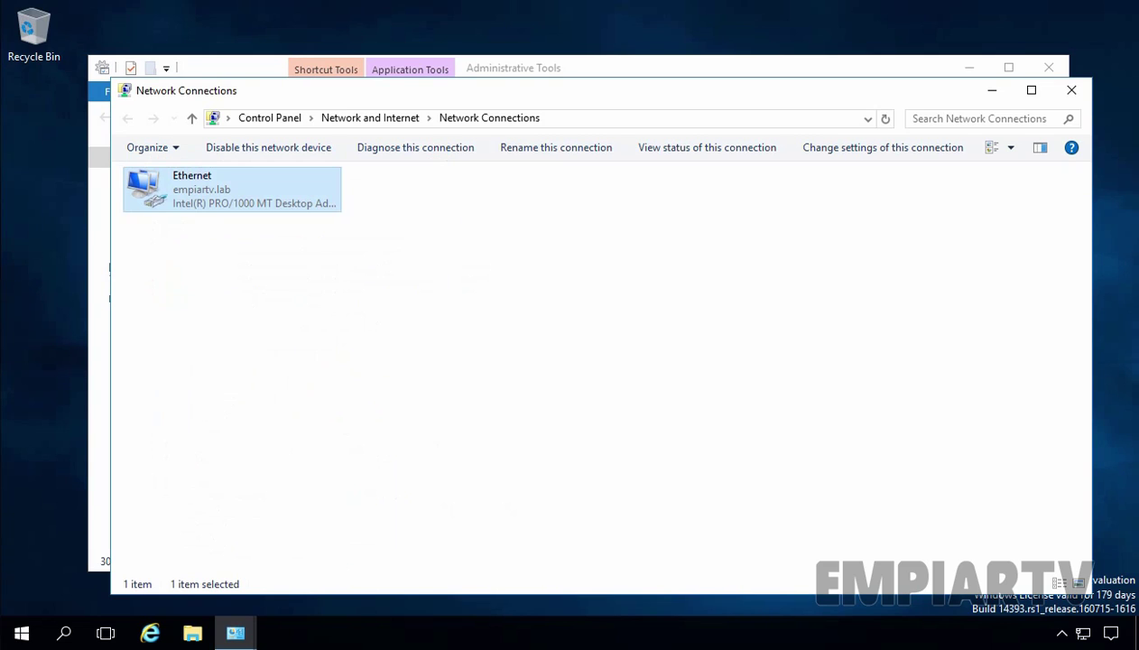
click(1072, 92)
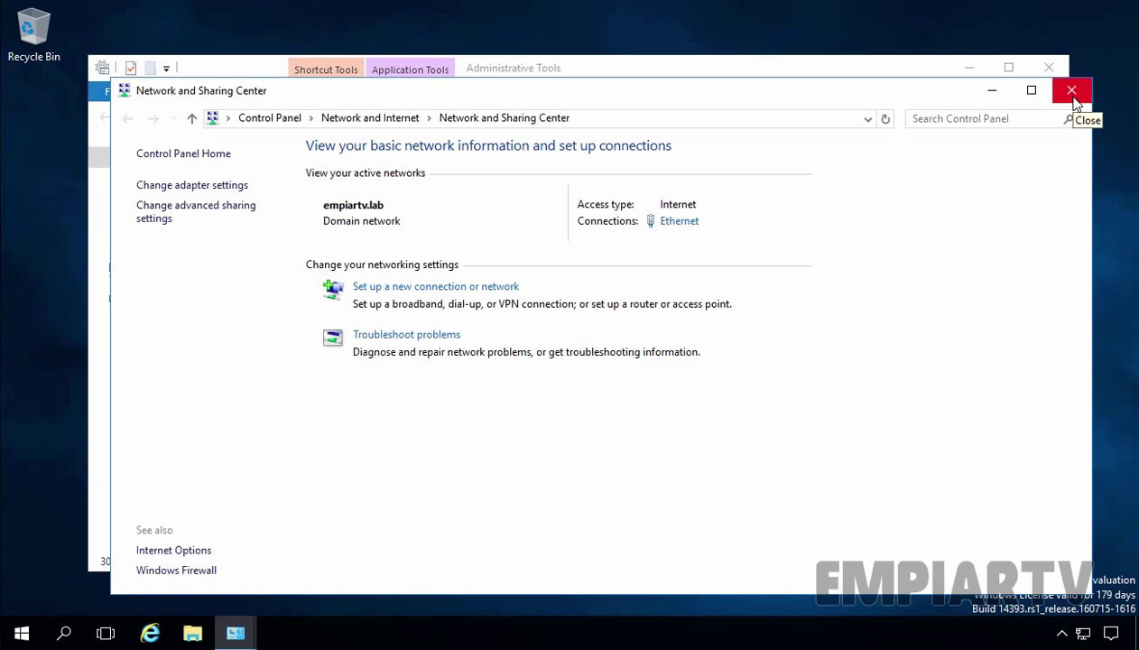
click(1072, 99)
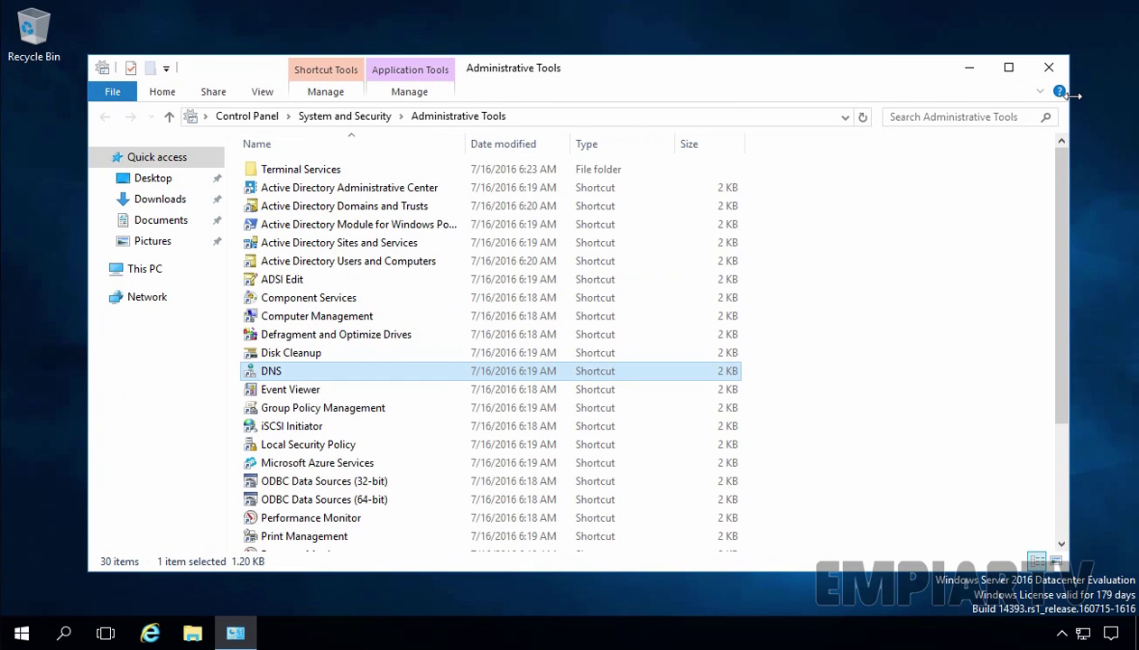